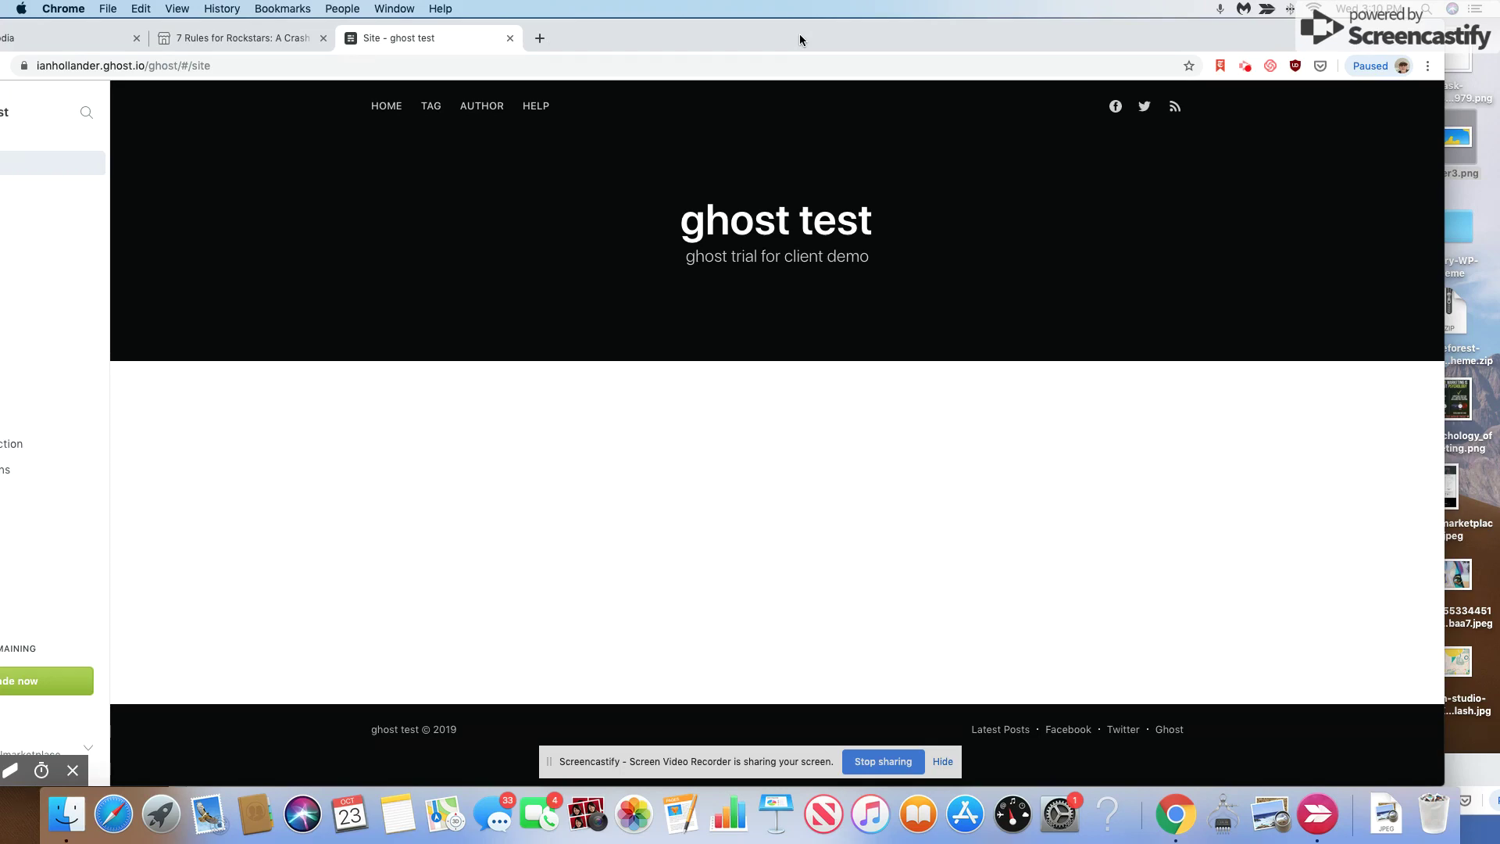
Step: Move the browser window so the Ghost admin sidebar is fully visible
drag(800, 39, 860, 31)
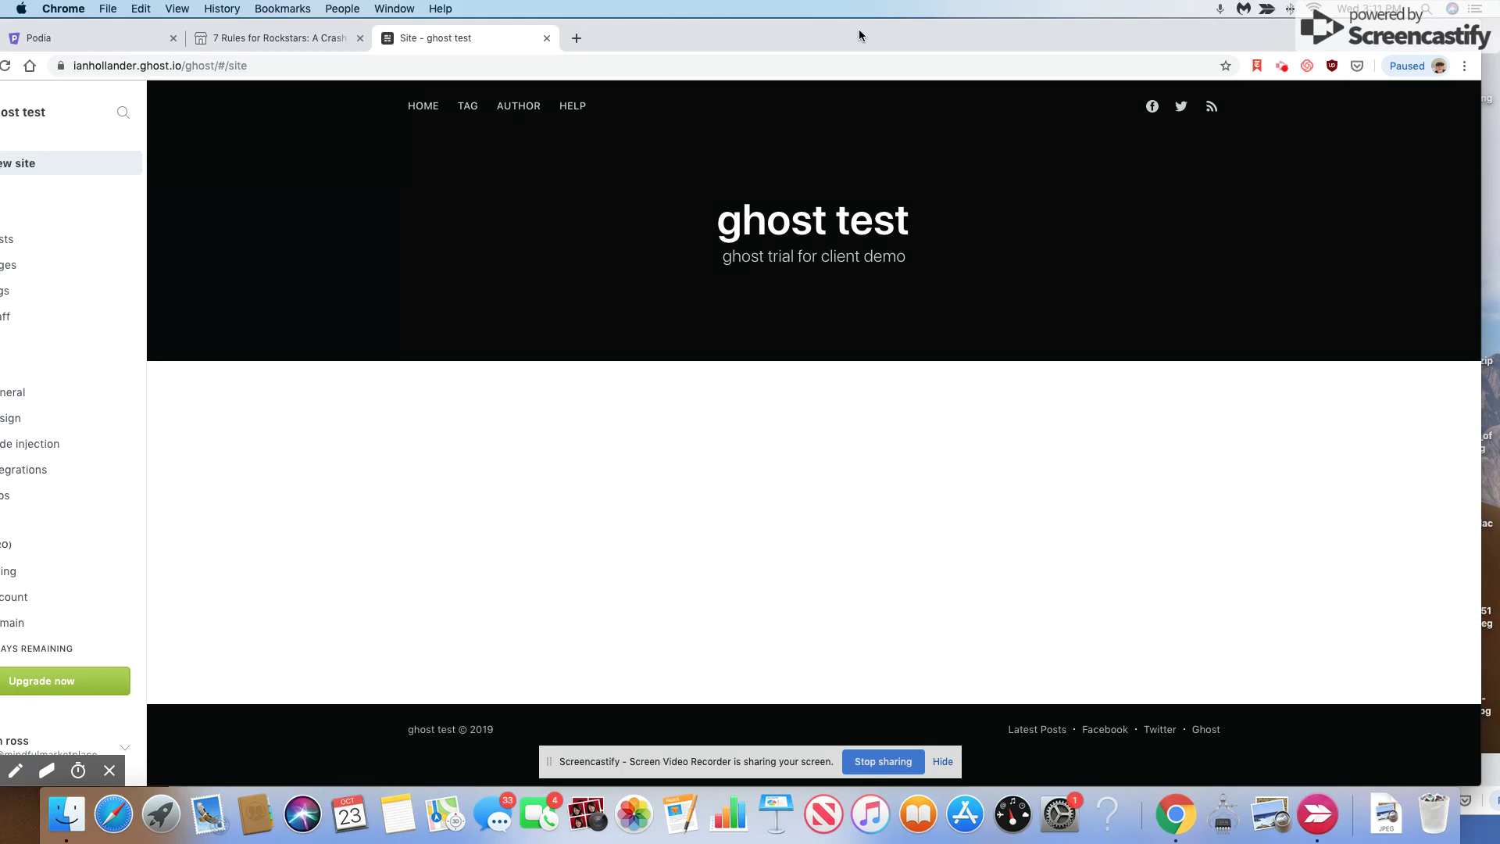
drag(860, 35, 919, 29)
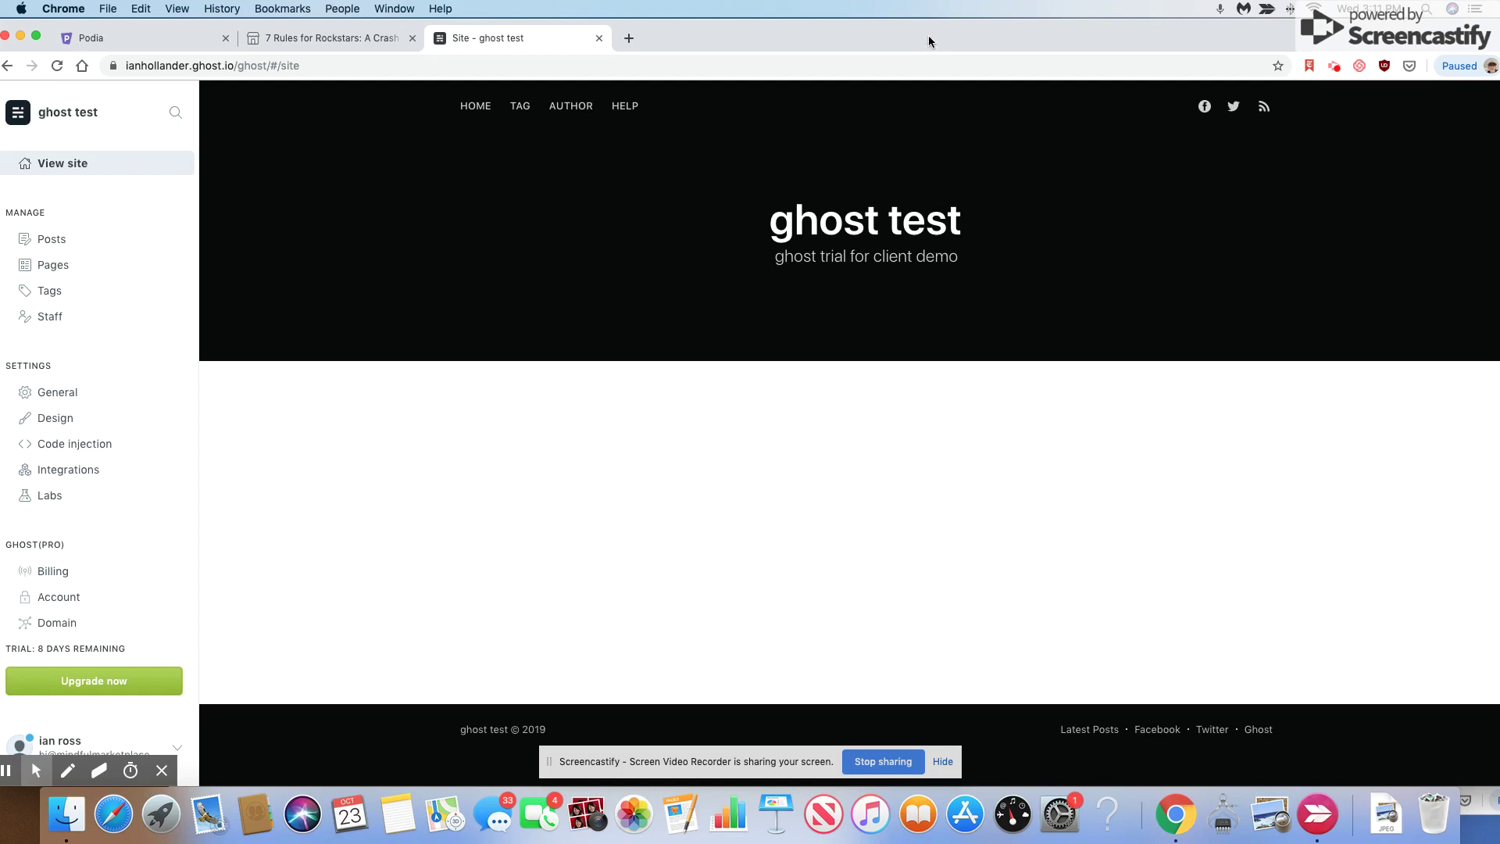
drag(929, 37, 936, 36)
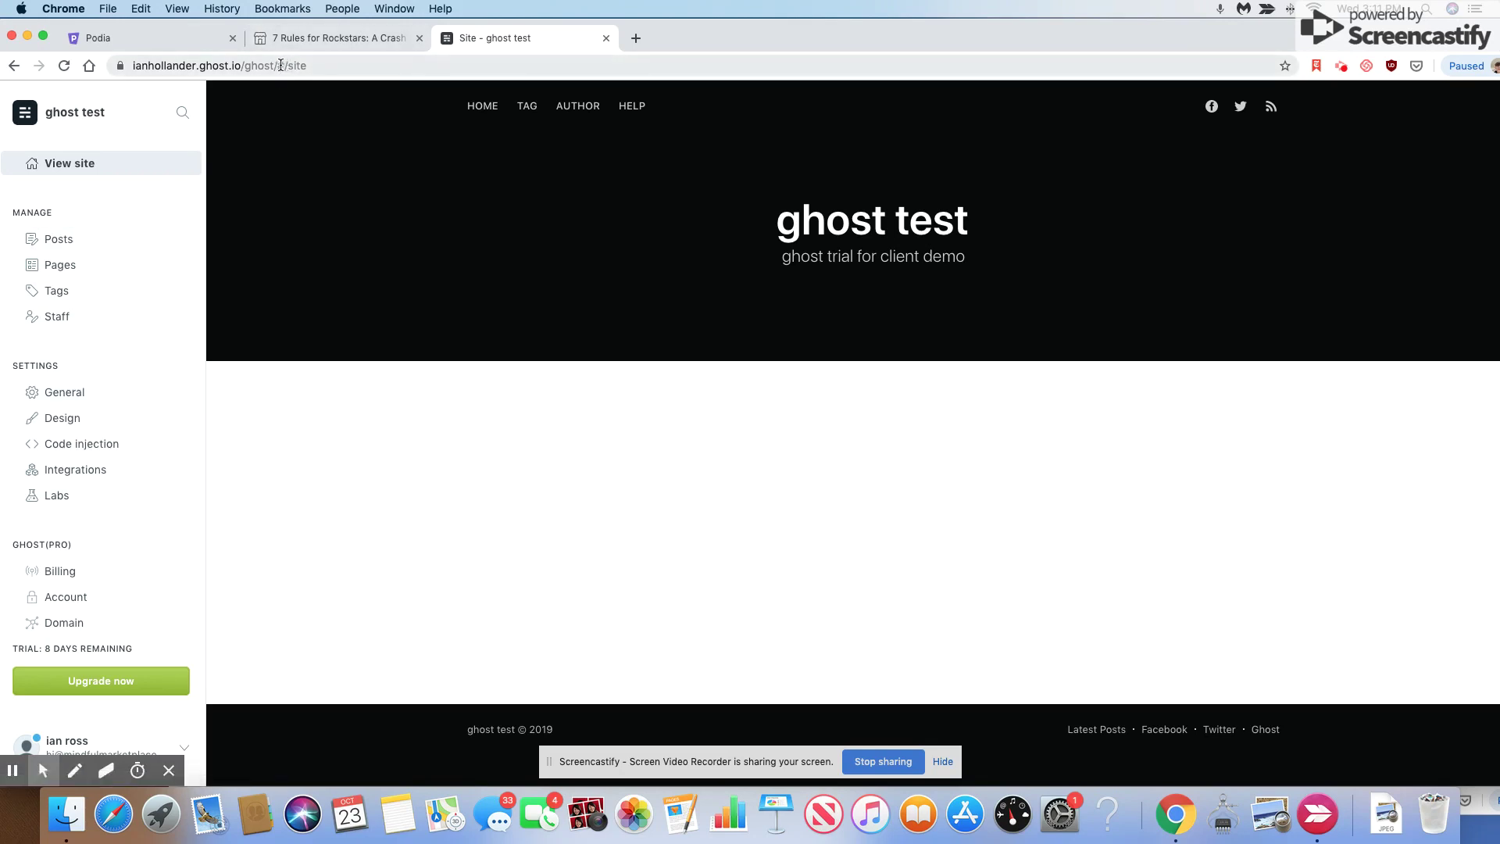
Step: Load the Ghost admin from the site's /ghost address and reposition the browser window to show the whole sidebar
drag(277, 67, 316, 71)
key(BackSpace)
key(BackSpace)
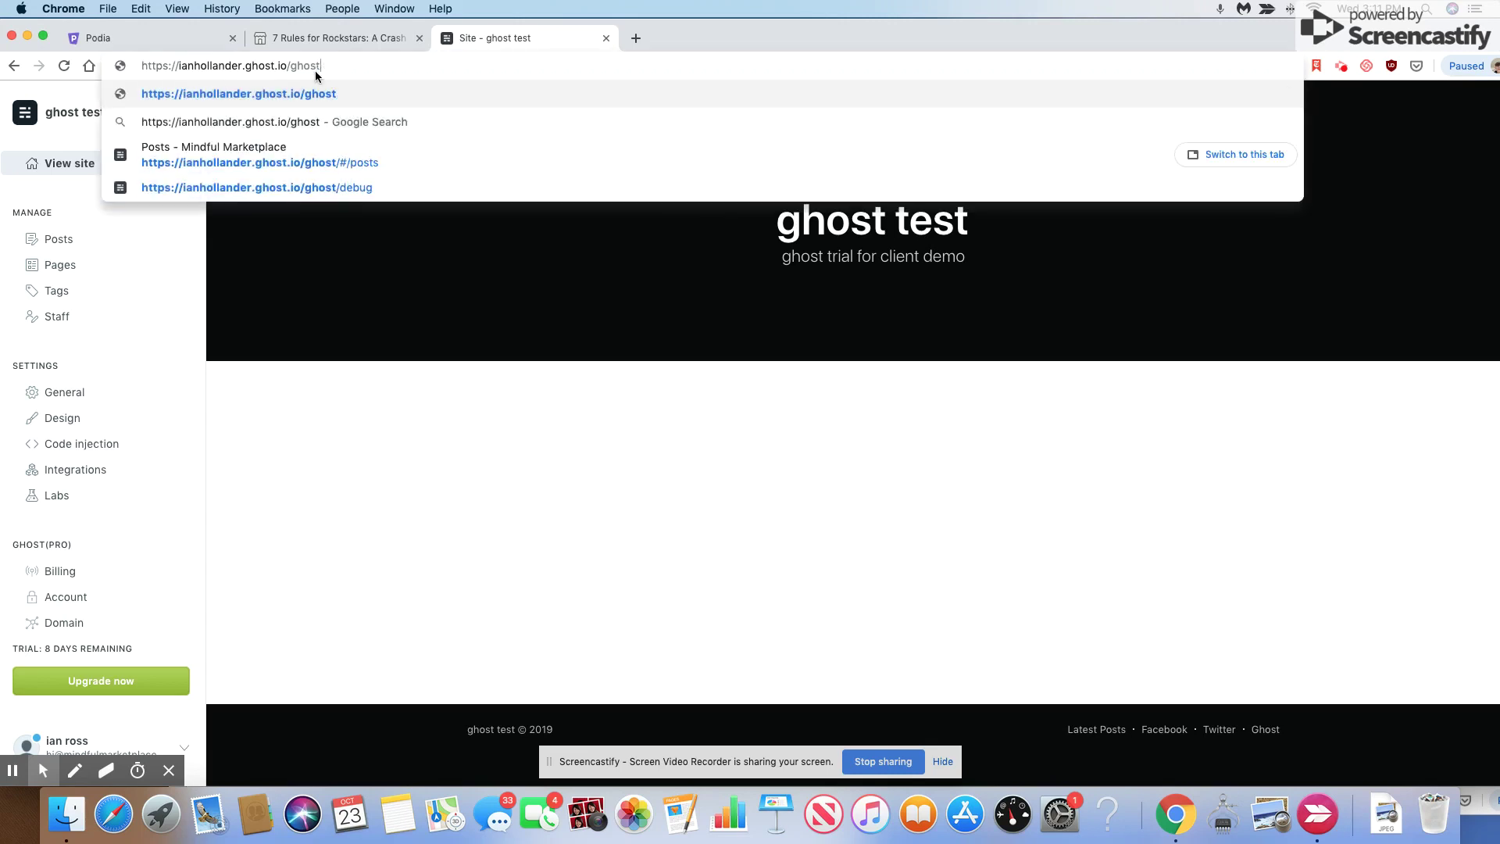
key(Return)
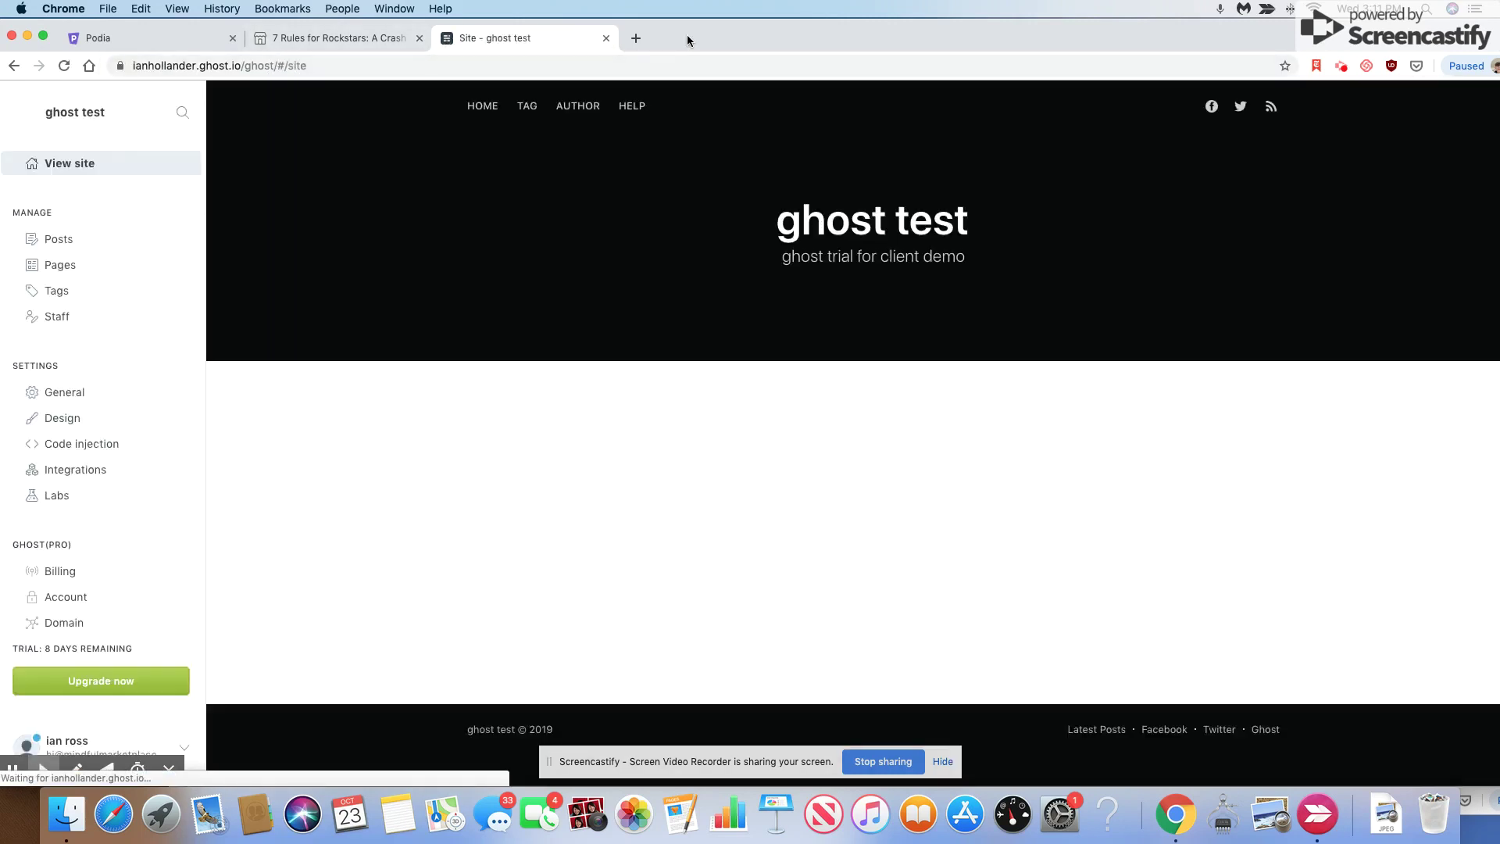
drag(687, 34, 630, 26)
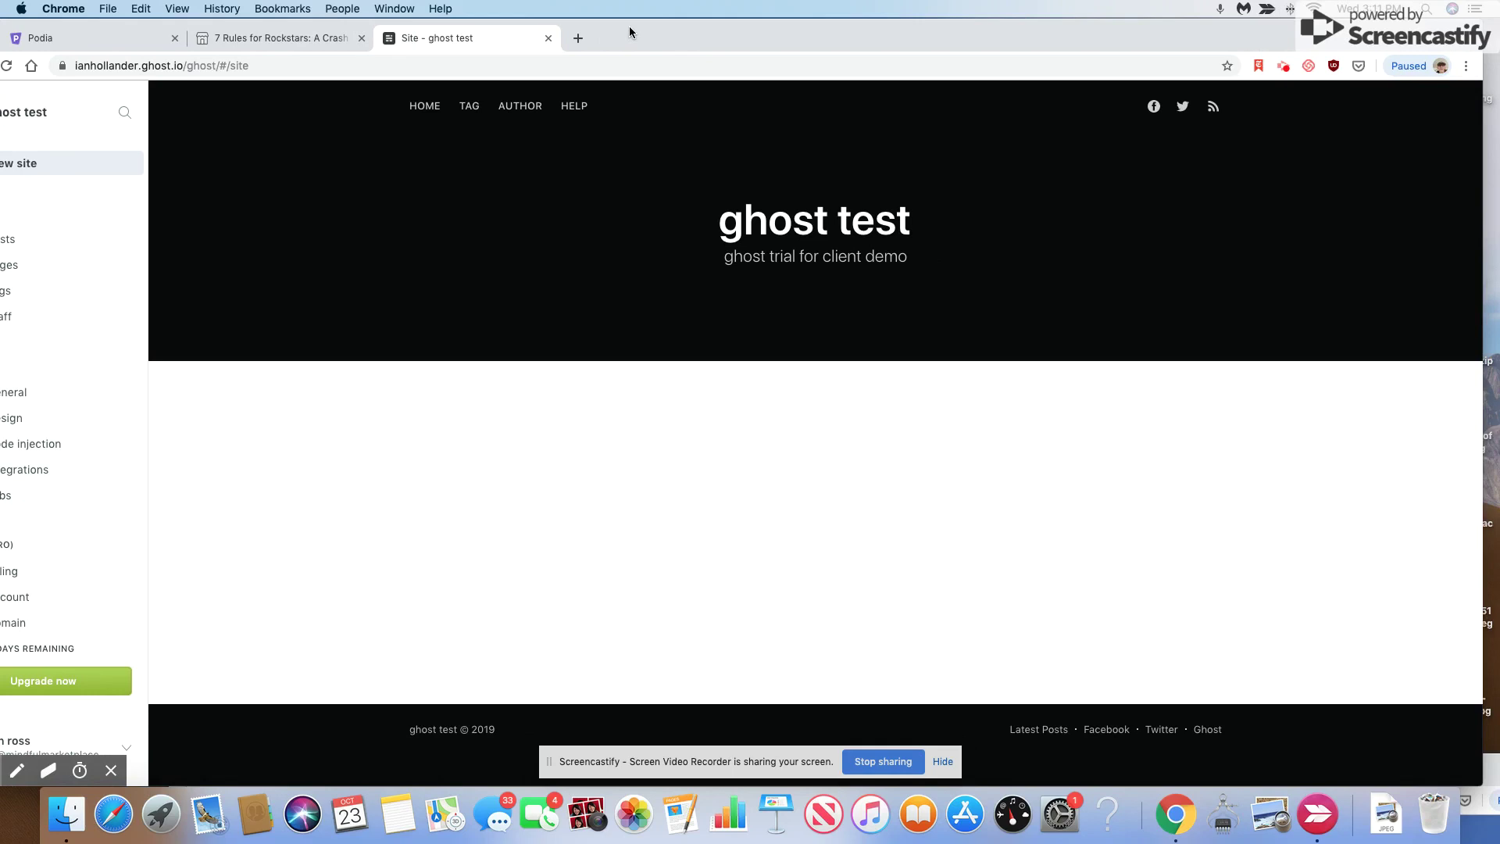
drag(630, 26, 700, 23)
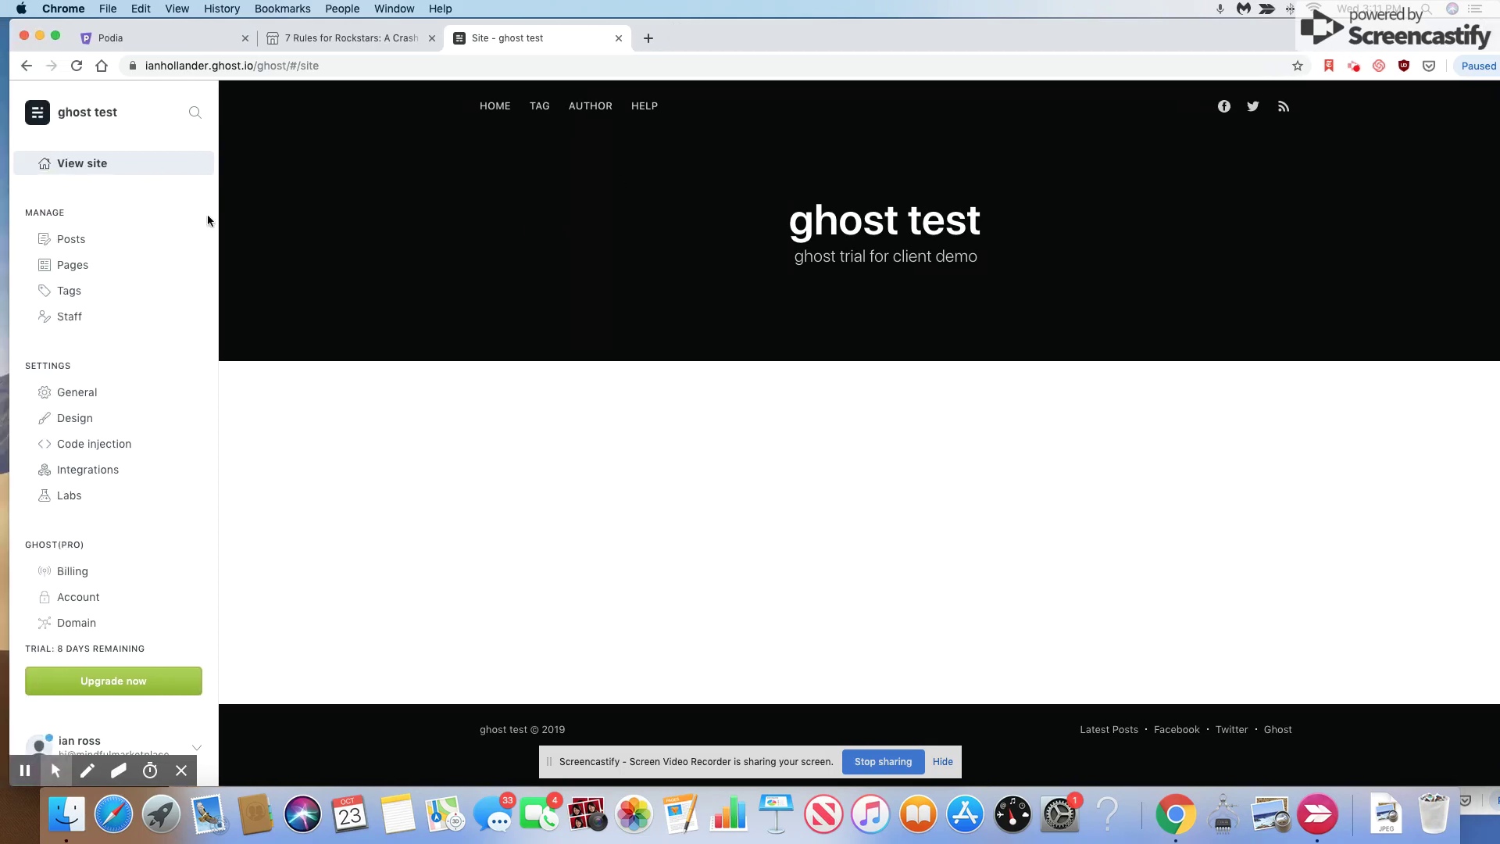
Step: Look through the Posts, Pages and Tags sections of the site admin
click(94, 249)
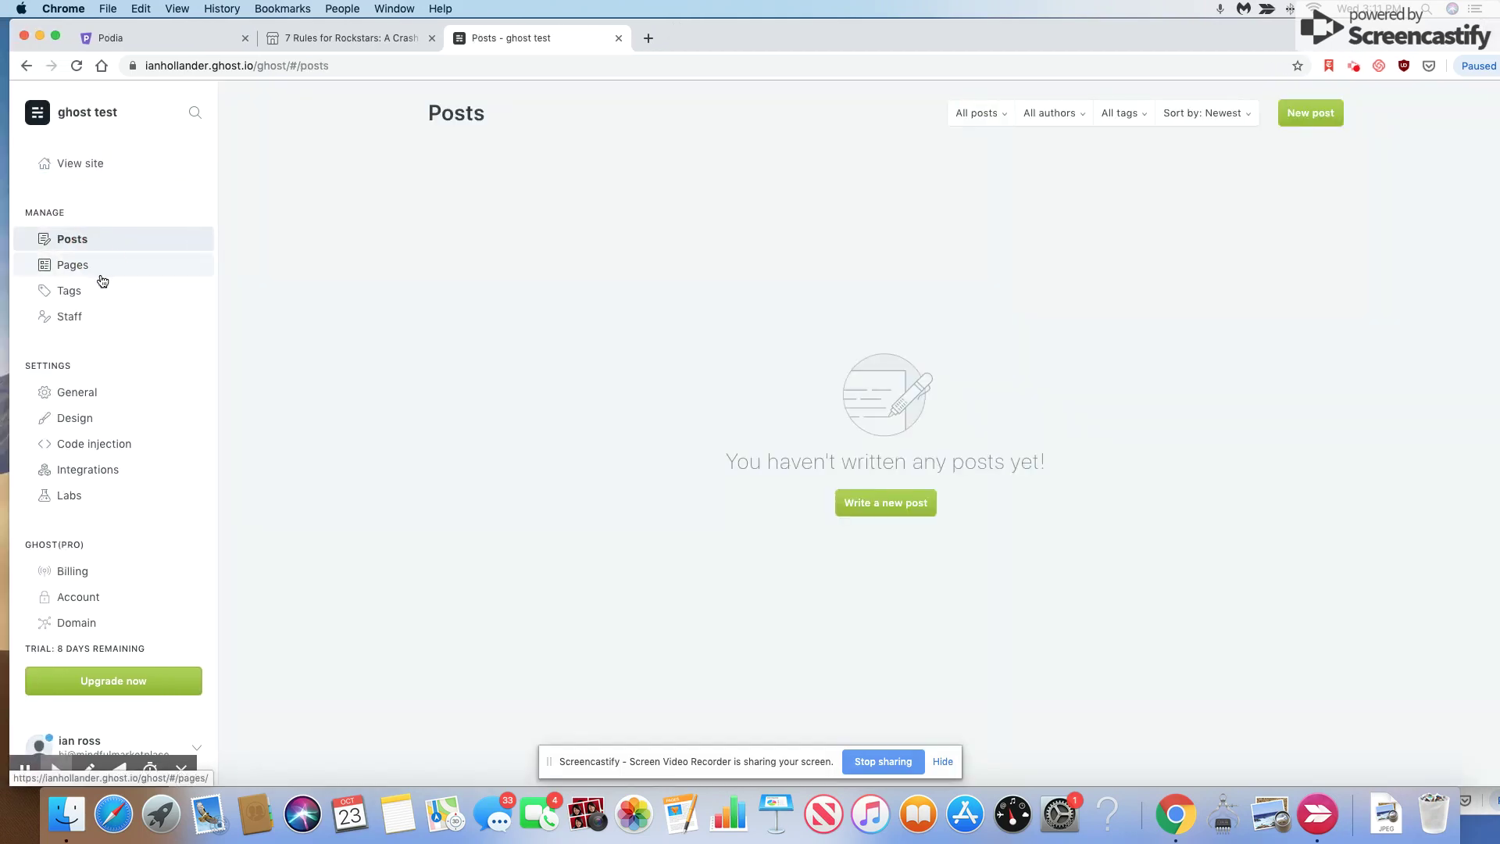
click(99, 273)
click(101, 290)
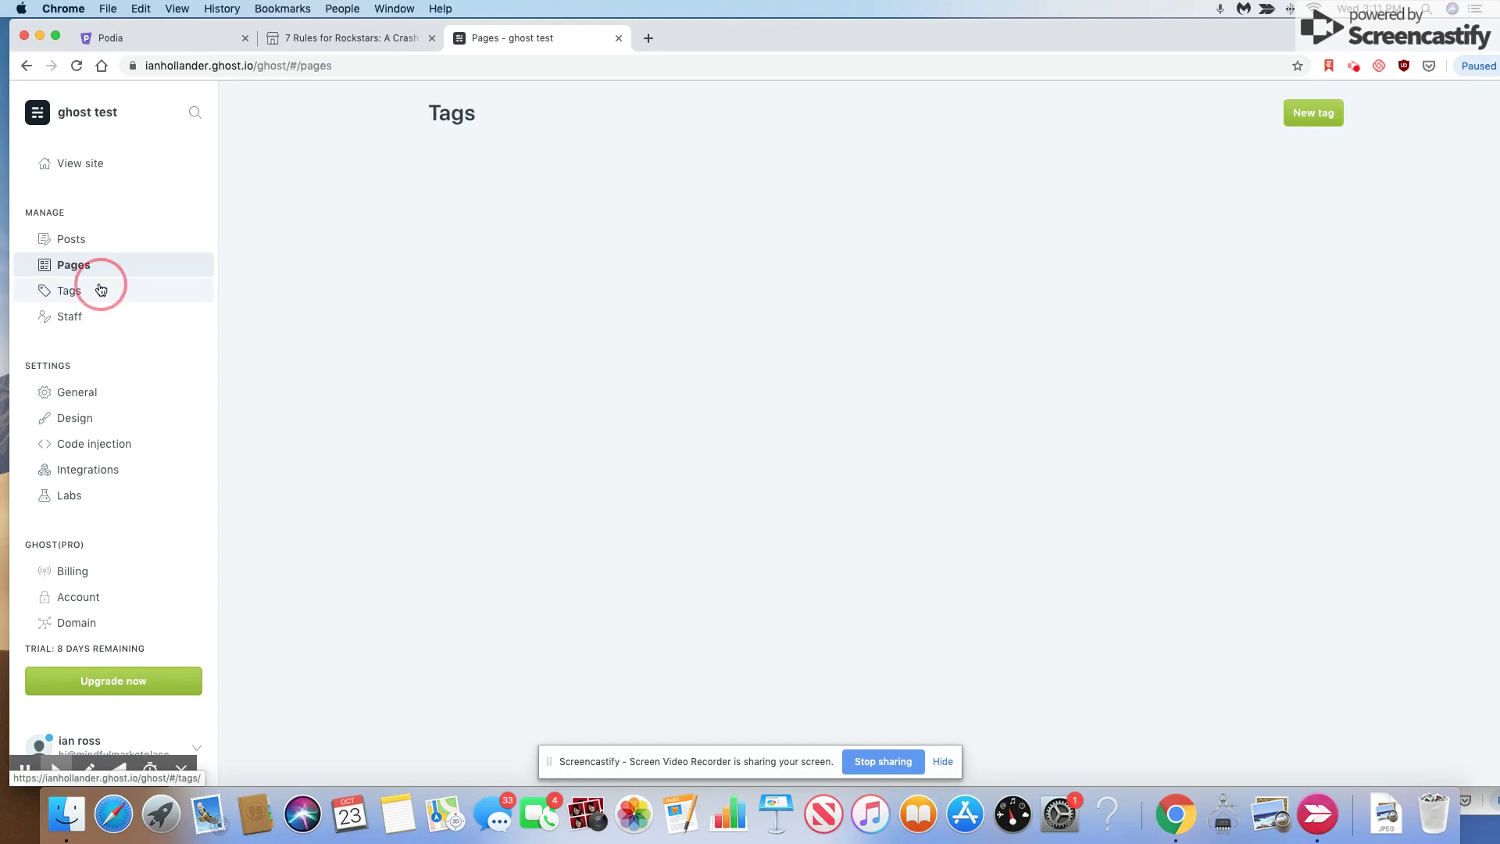
Step: Activate the installed lyra theme in the Design settings
click(83, 410)
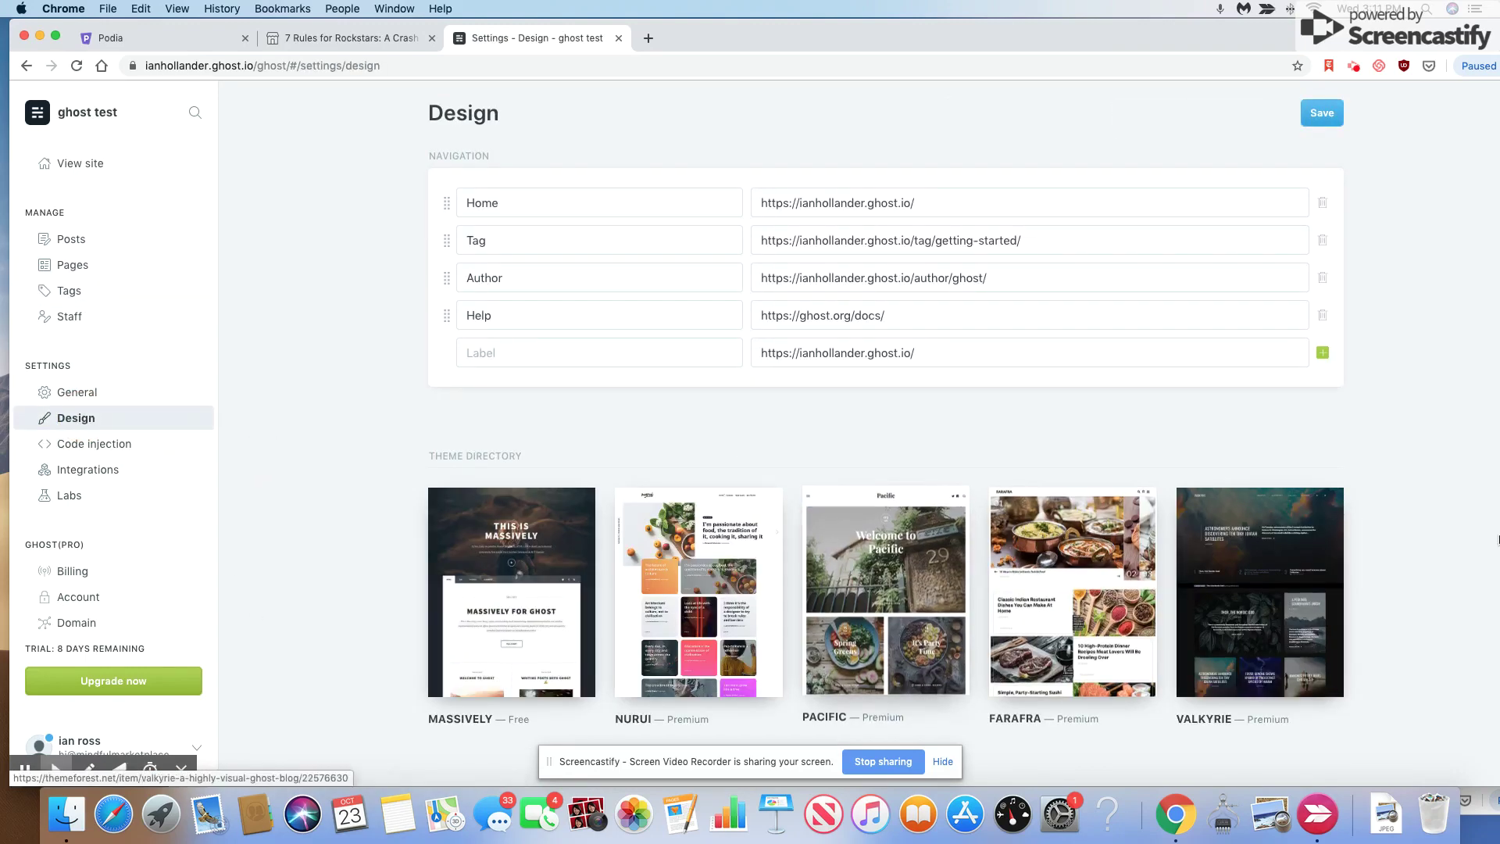
scroll(1404, 431, down, 4)
scroll(1404, 432, down, 7)
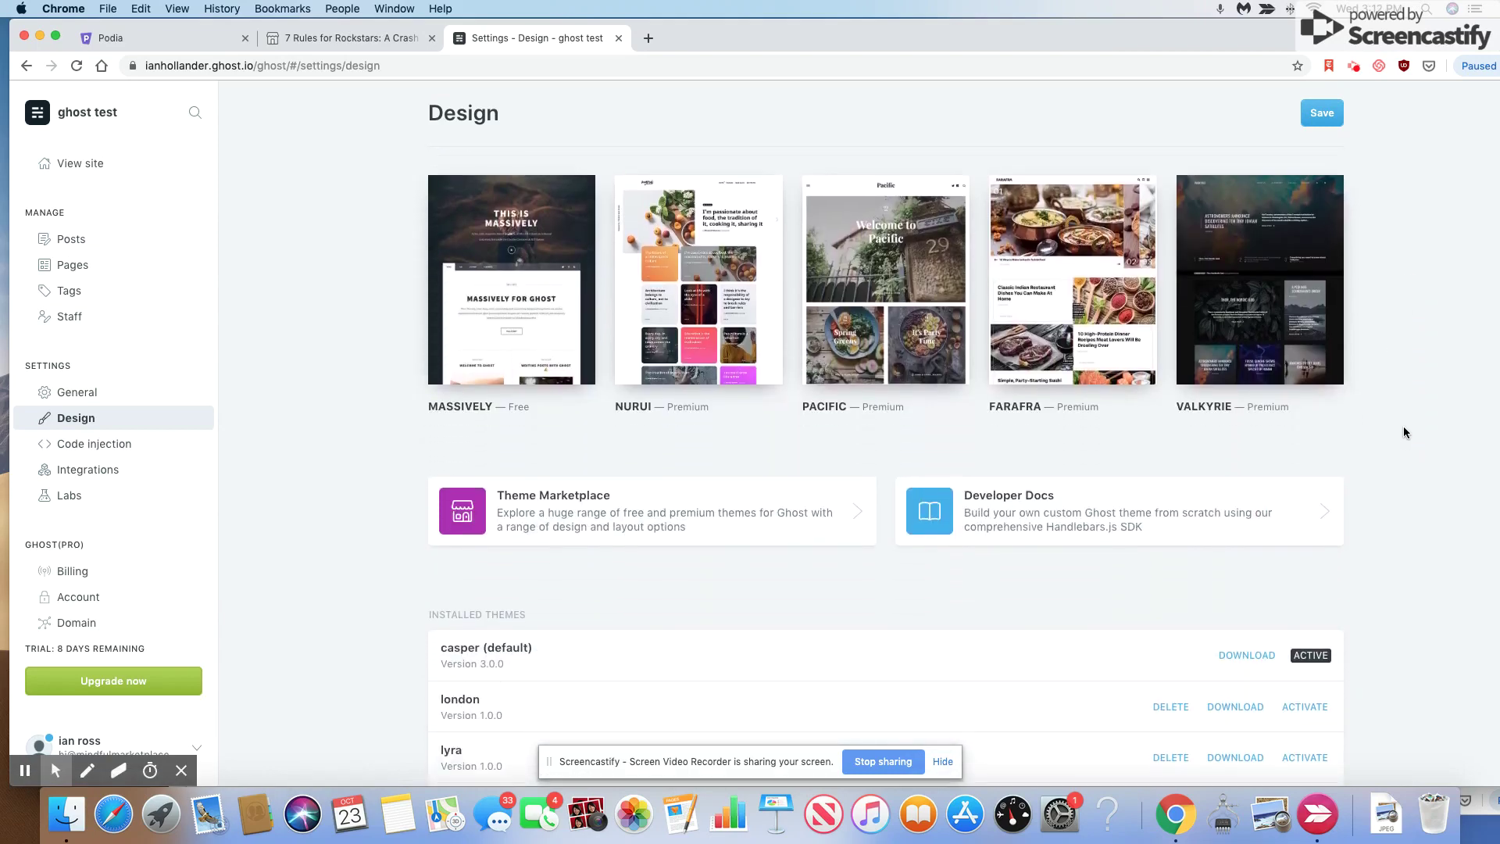
scroll(1138, 394, down, 2)
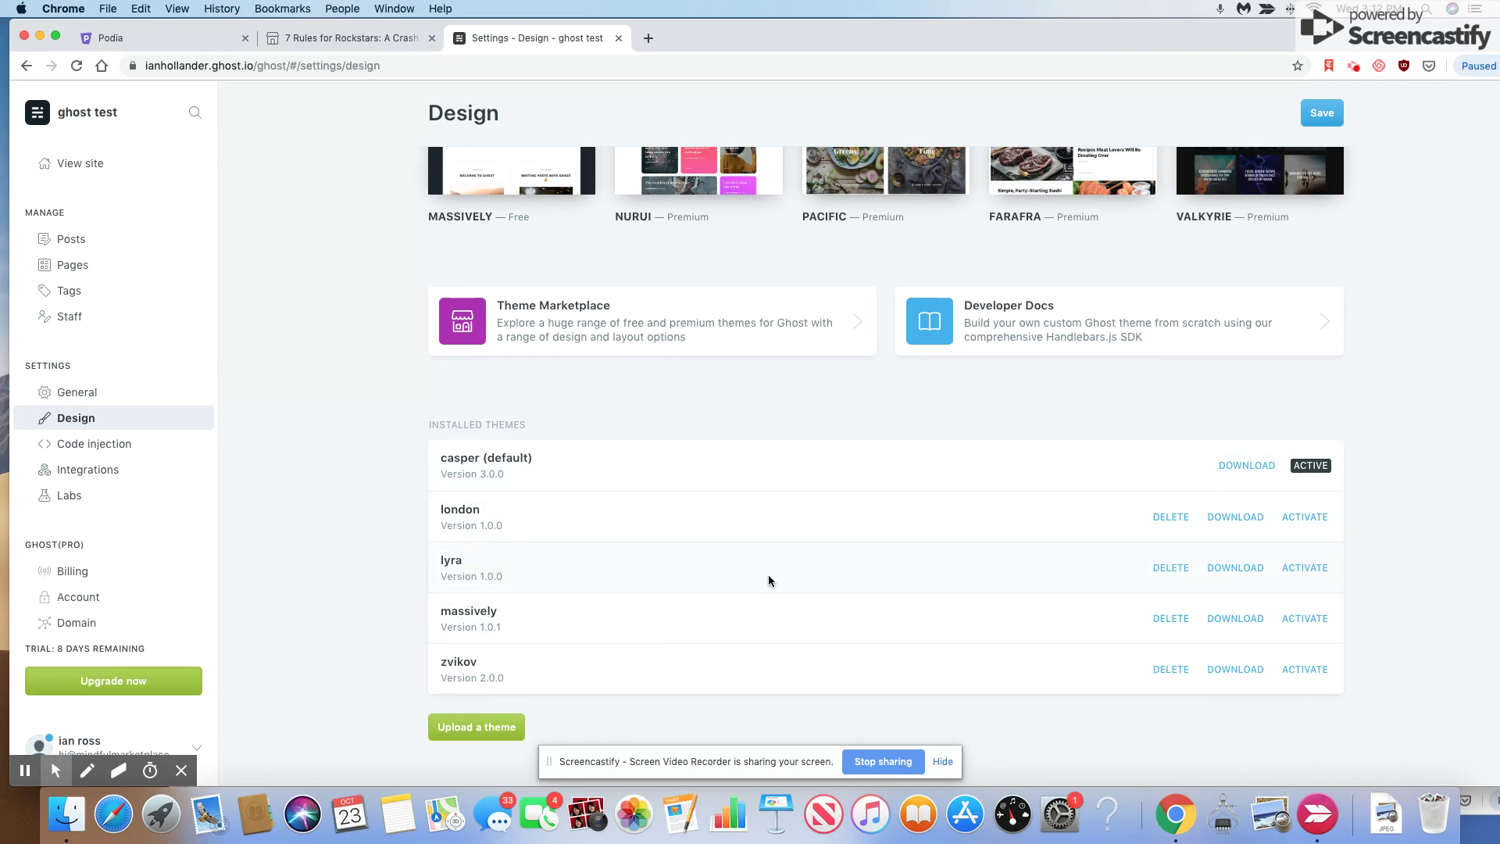
click(1302, 568)
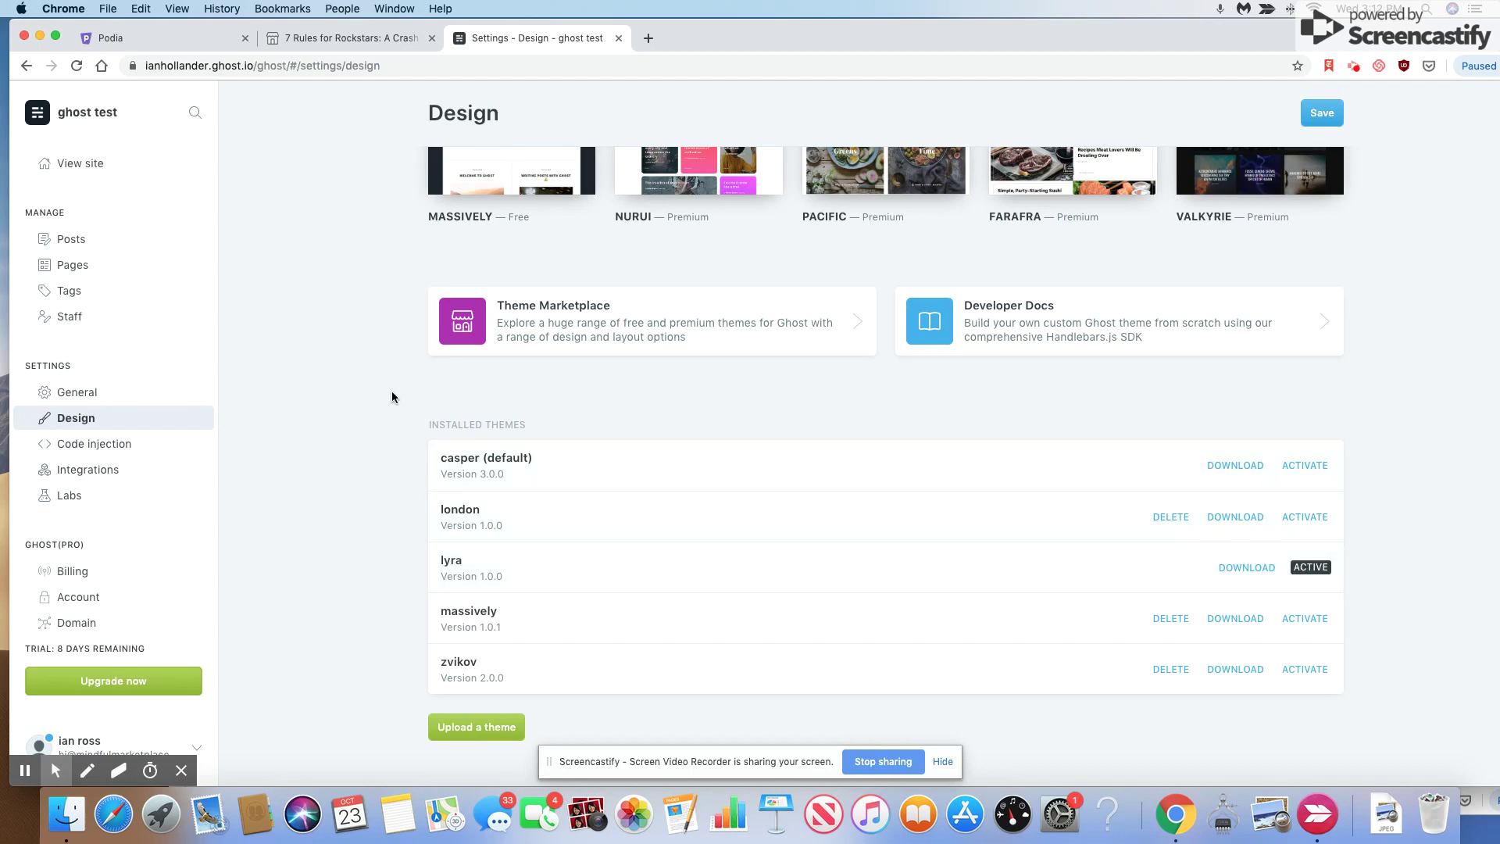
Step: View the site with its active theme and follow the Subscribe link in the header
scroll(369, 392, up, 1)
scroll(370, 392, up, 6)
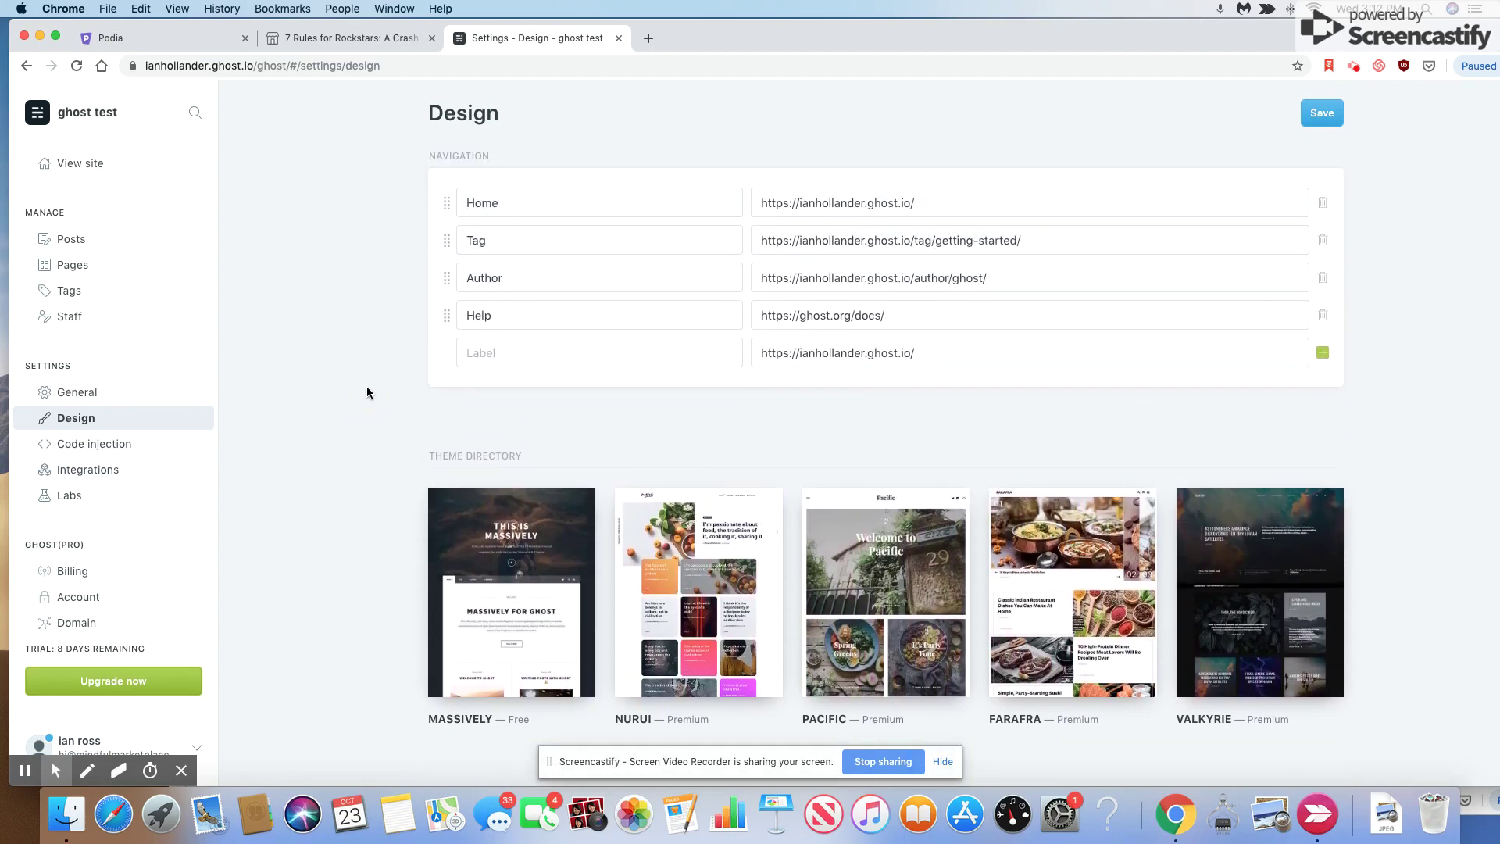
click(113, 170)
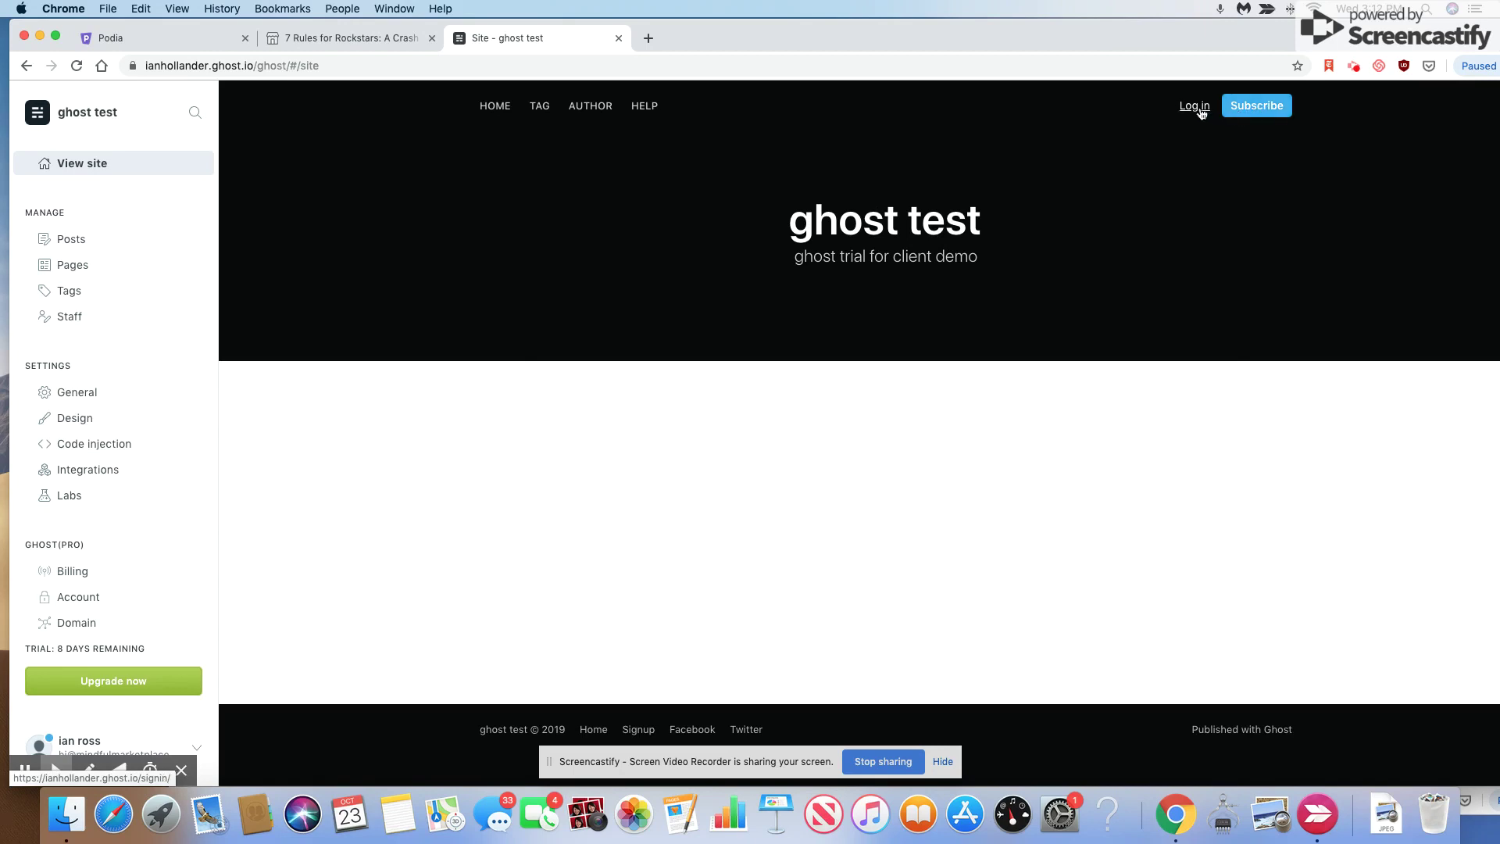
click(1245, 115)
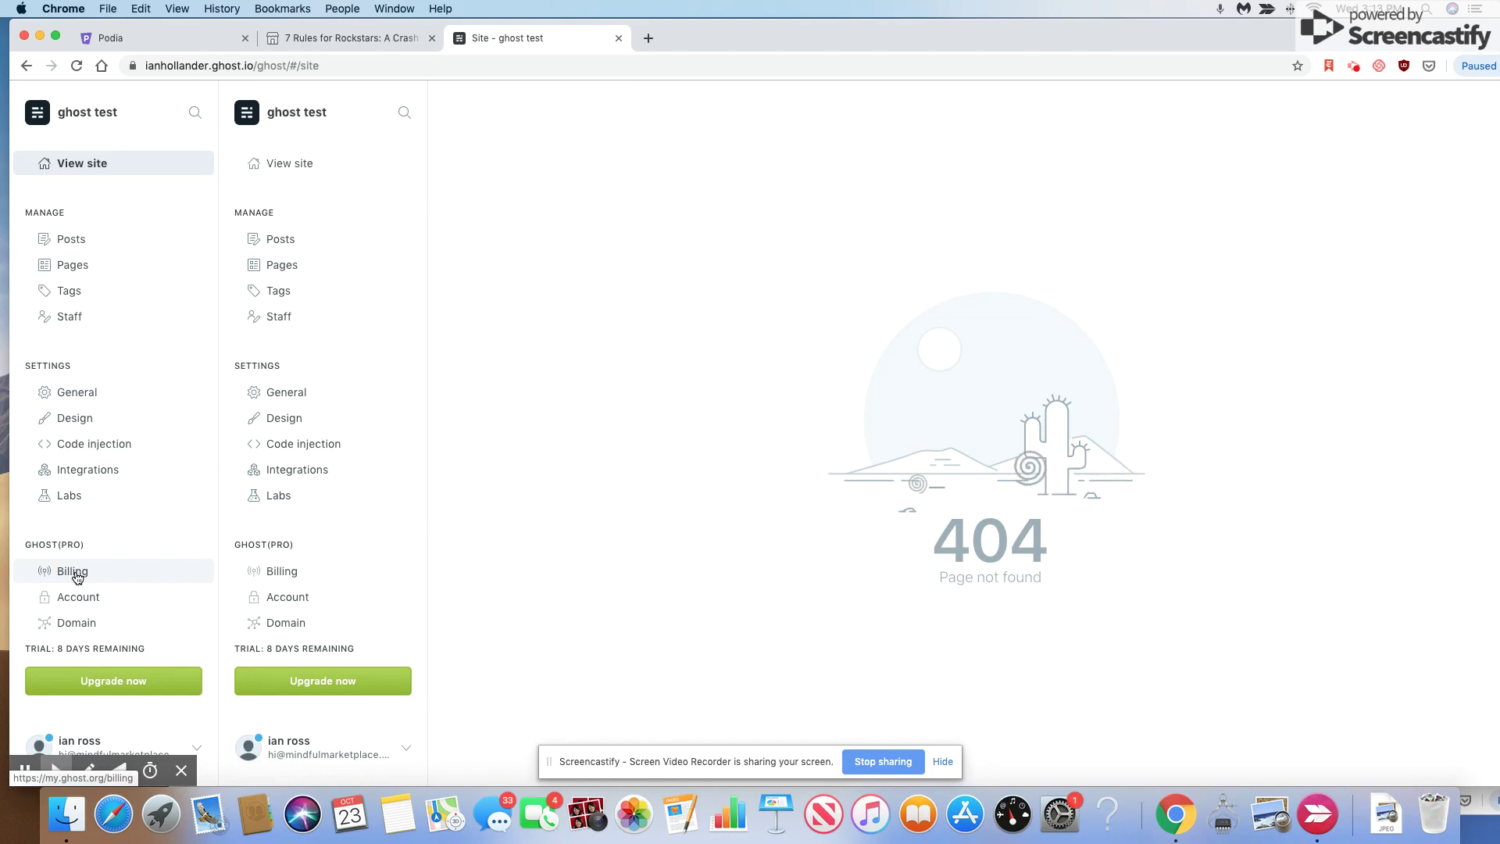
Step: Enable members in the Labs settings
click(81, 497)
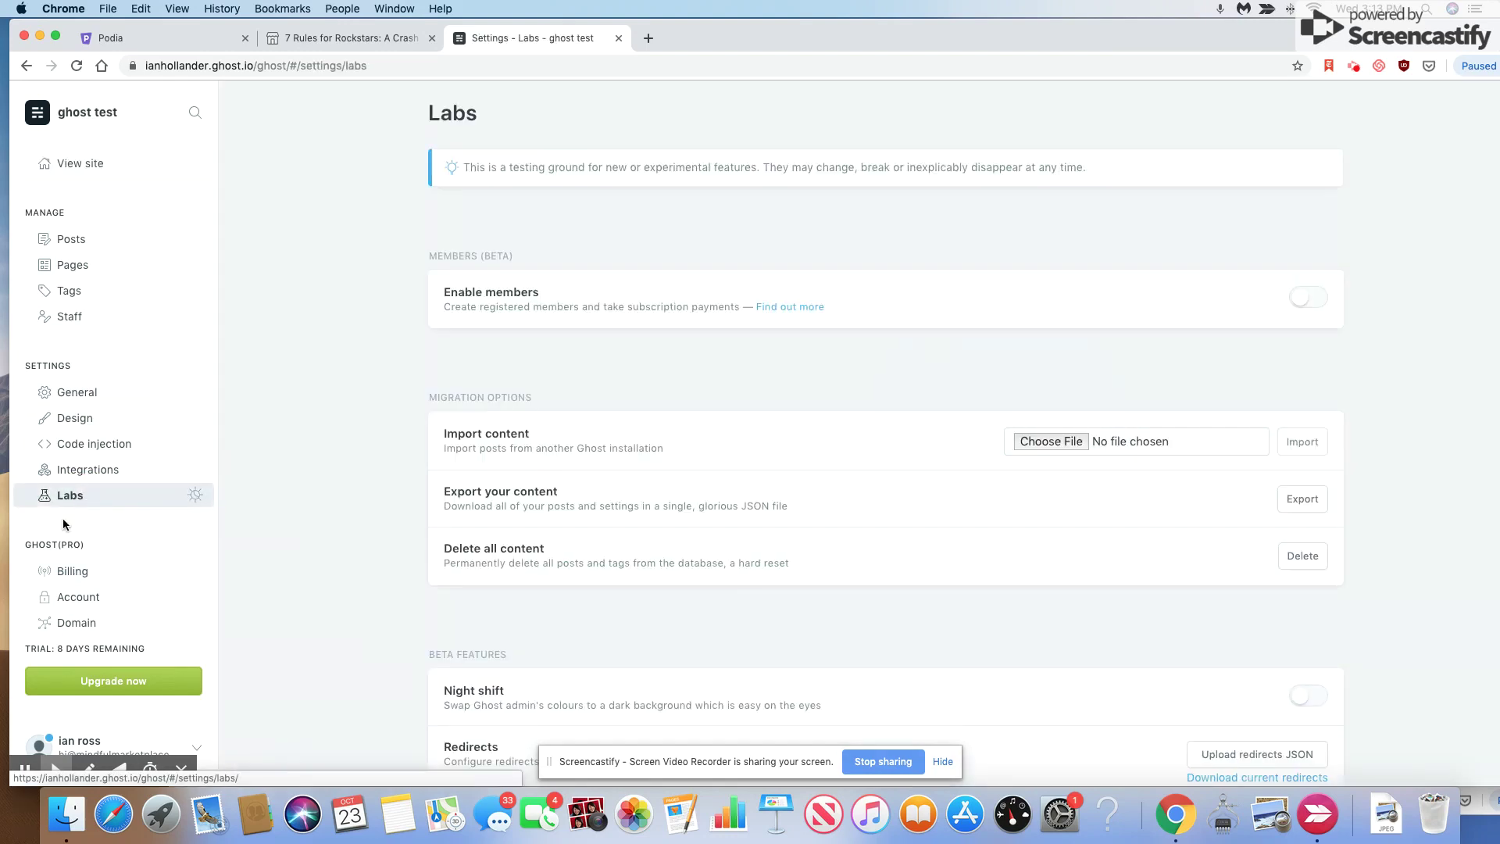
drag(708, 40, 674, 36)
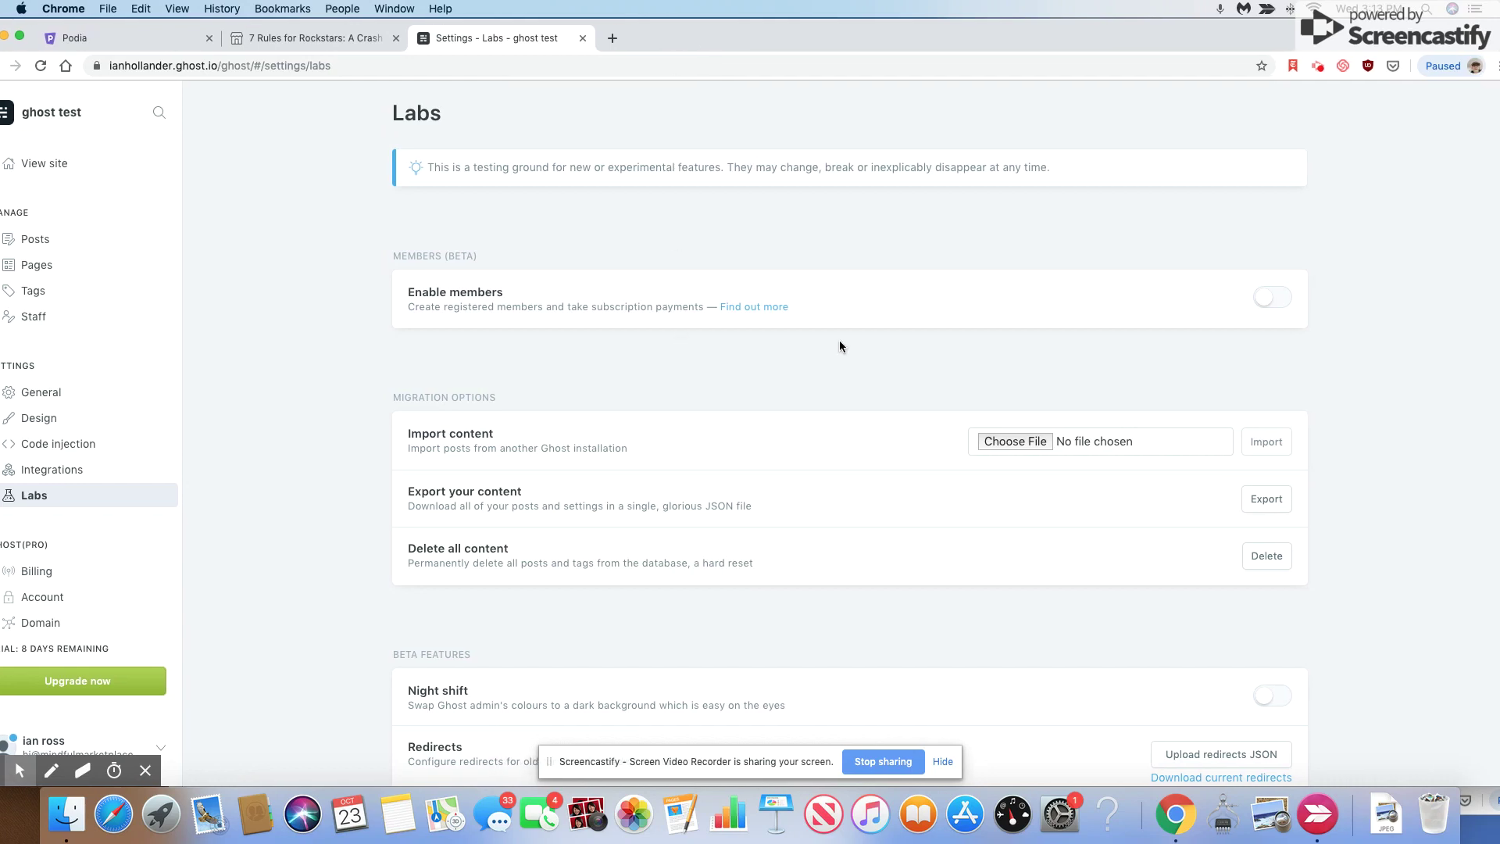
click(1279, 303)
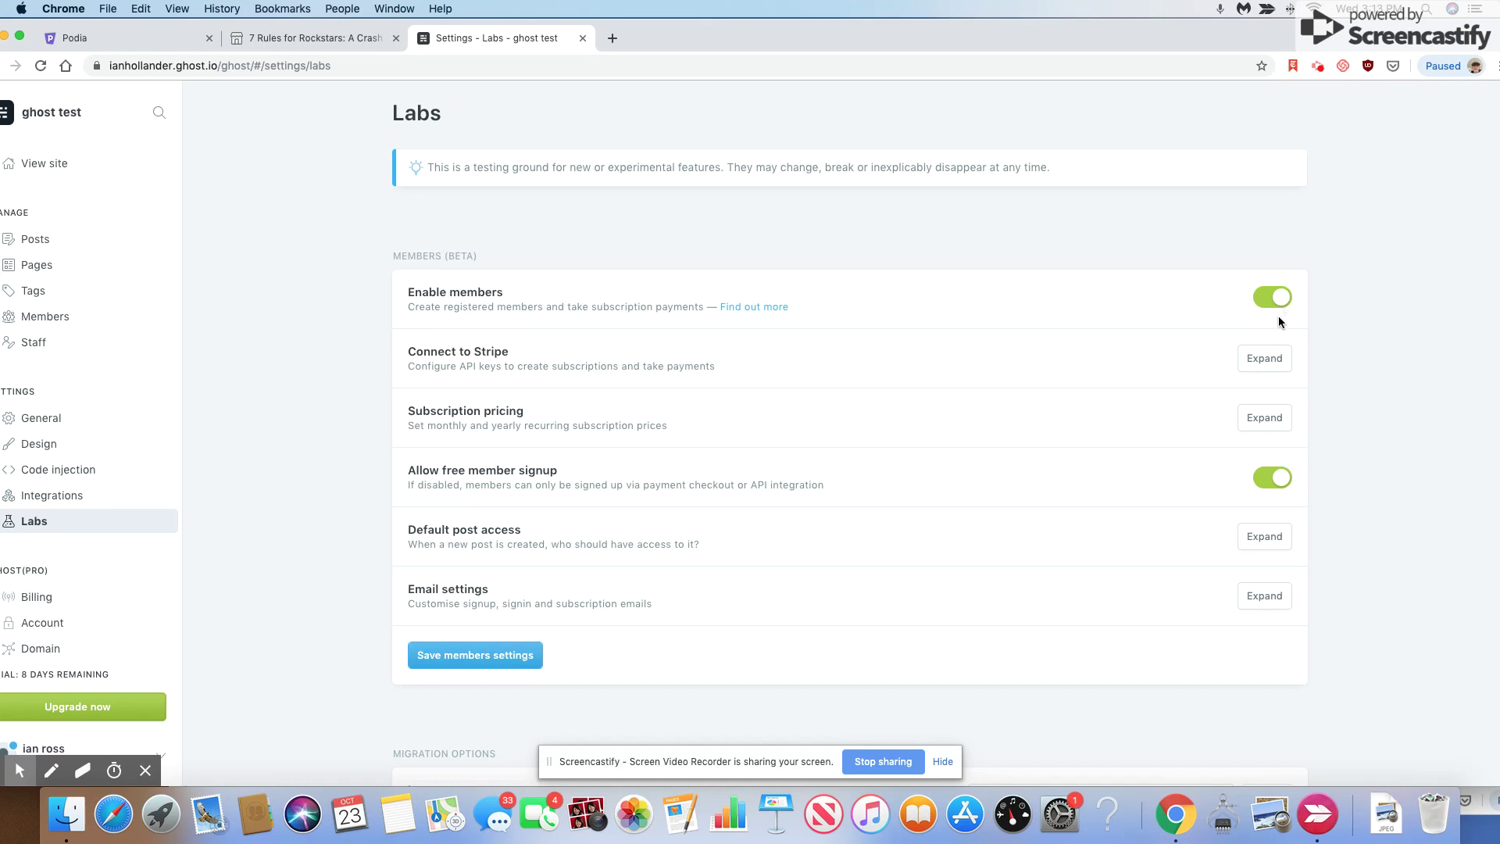
Step: Expand the Connect to Stripe settings and examine the publishable and secret key fields
click(1264, 359)
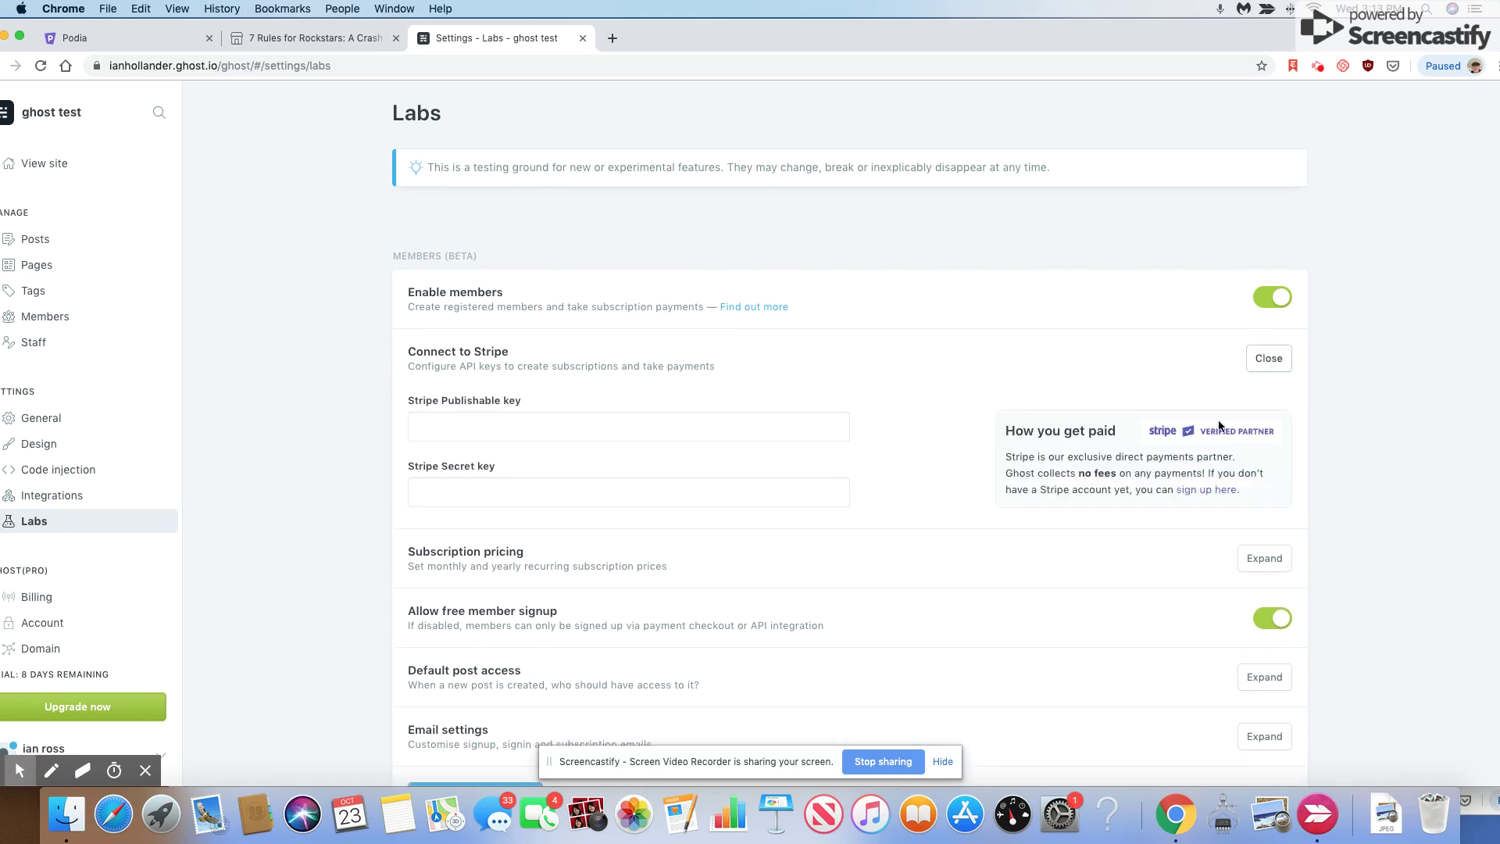
click(544, 433)
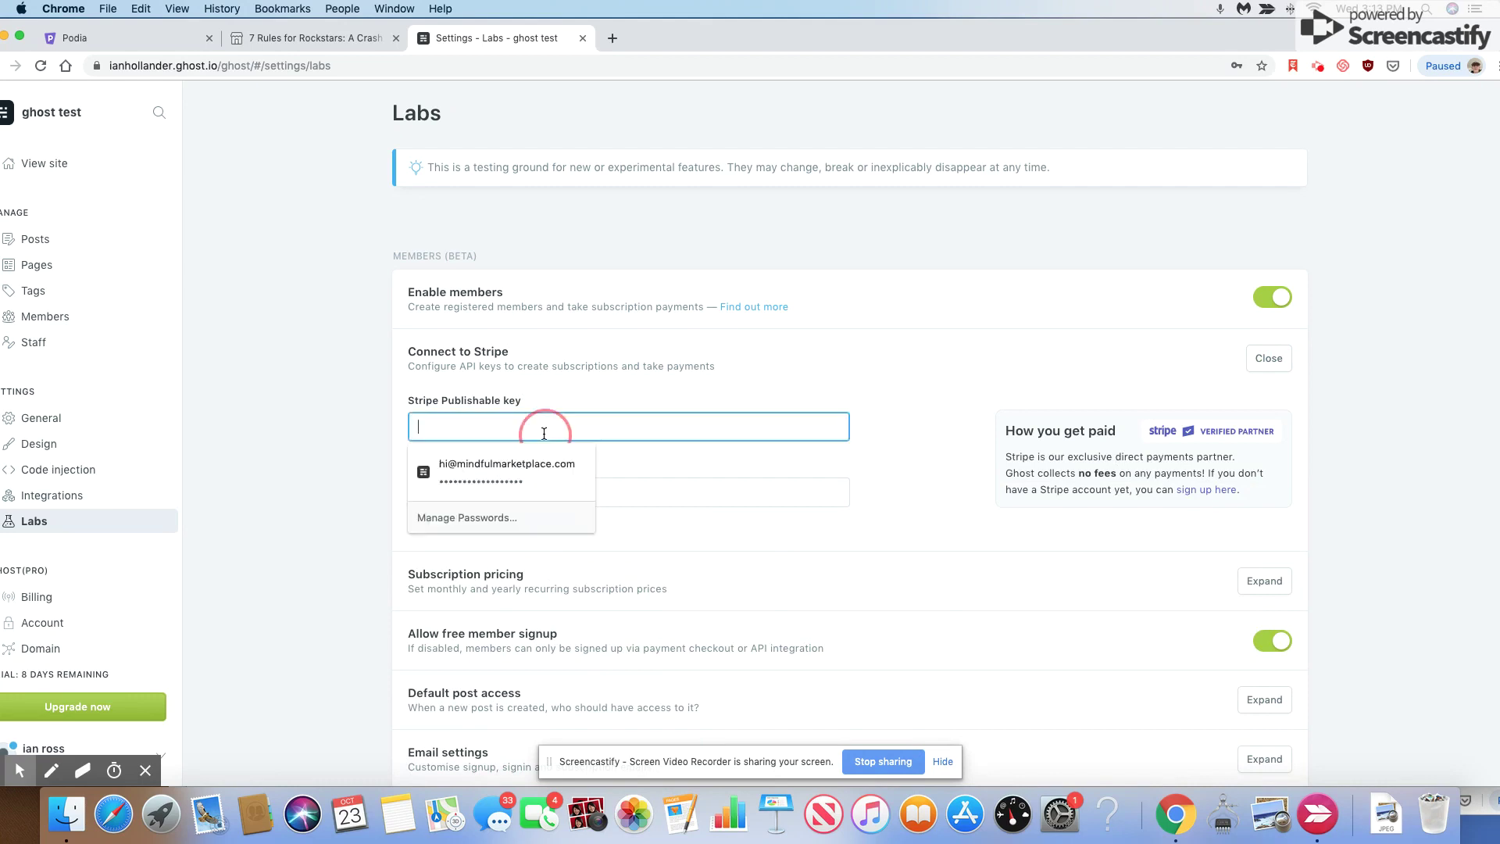
click(677, 393)
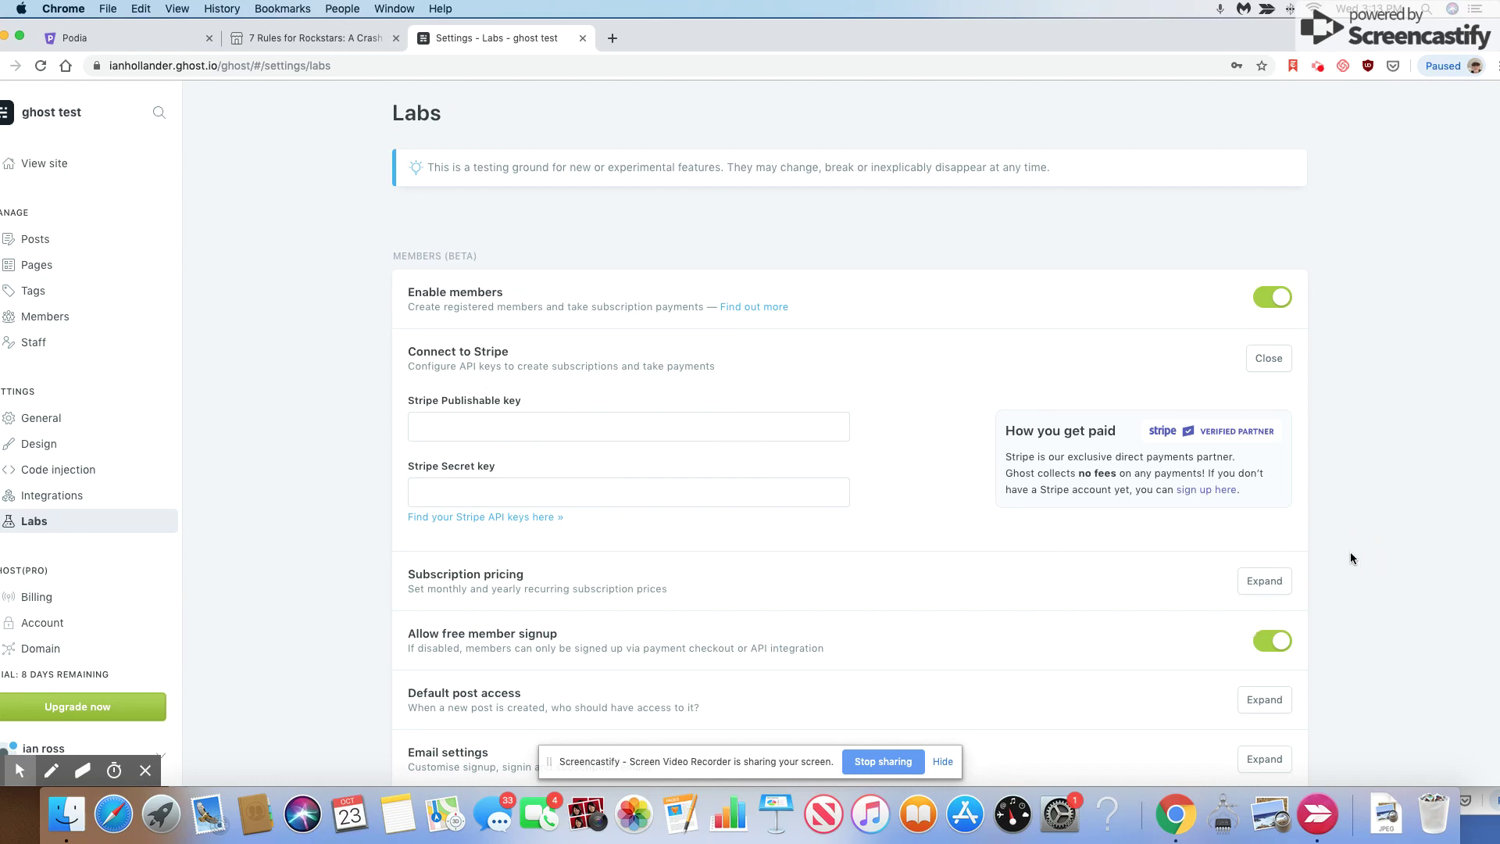
Step: Set the subscription pricing to 19 USD per month and 120 USD per year
scroll(1349, 553, down, 5)
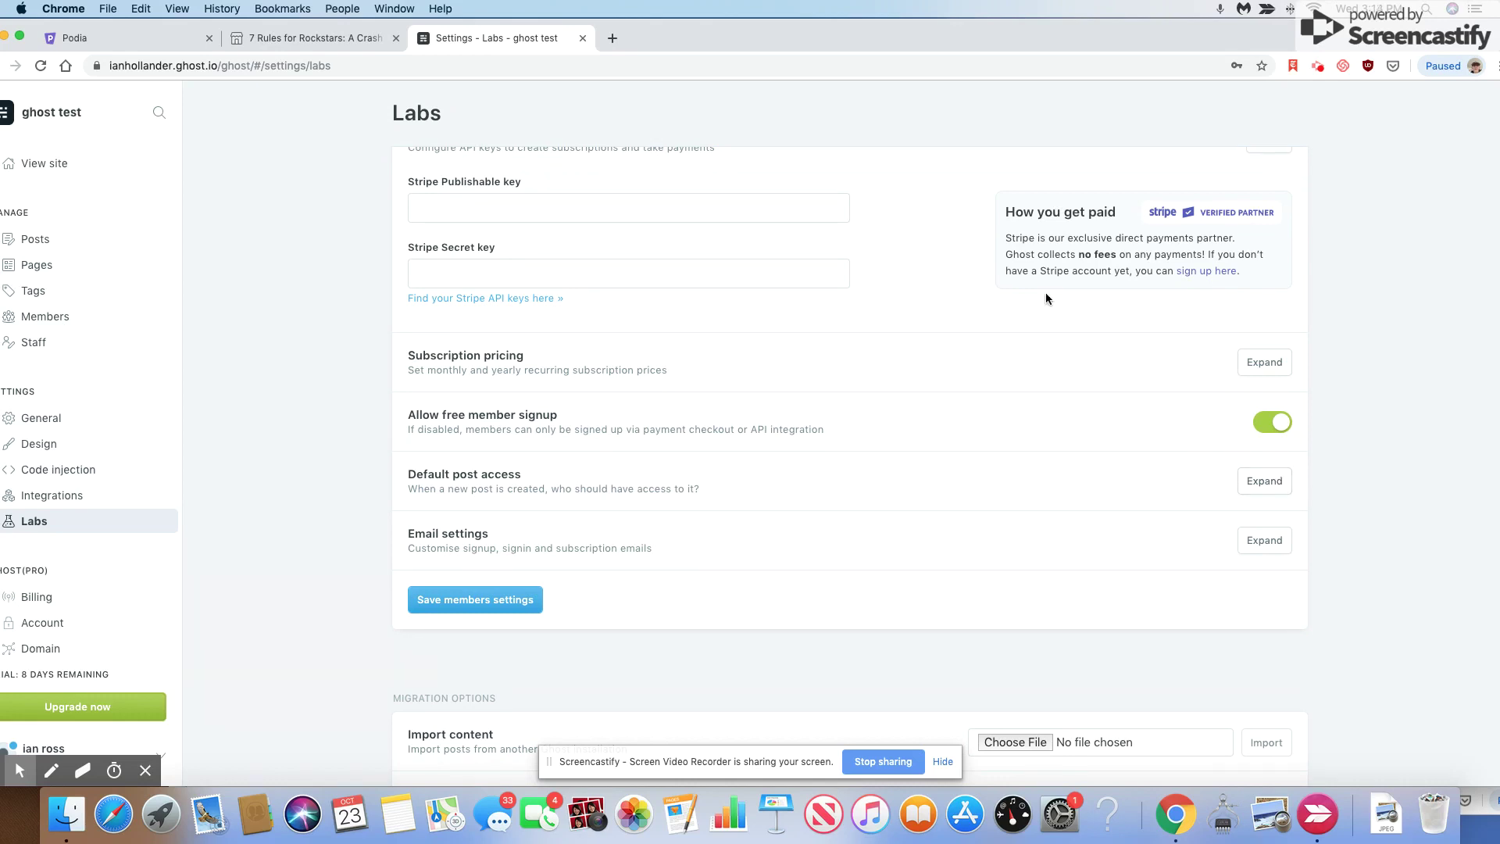
click(1239, 362)
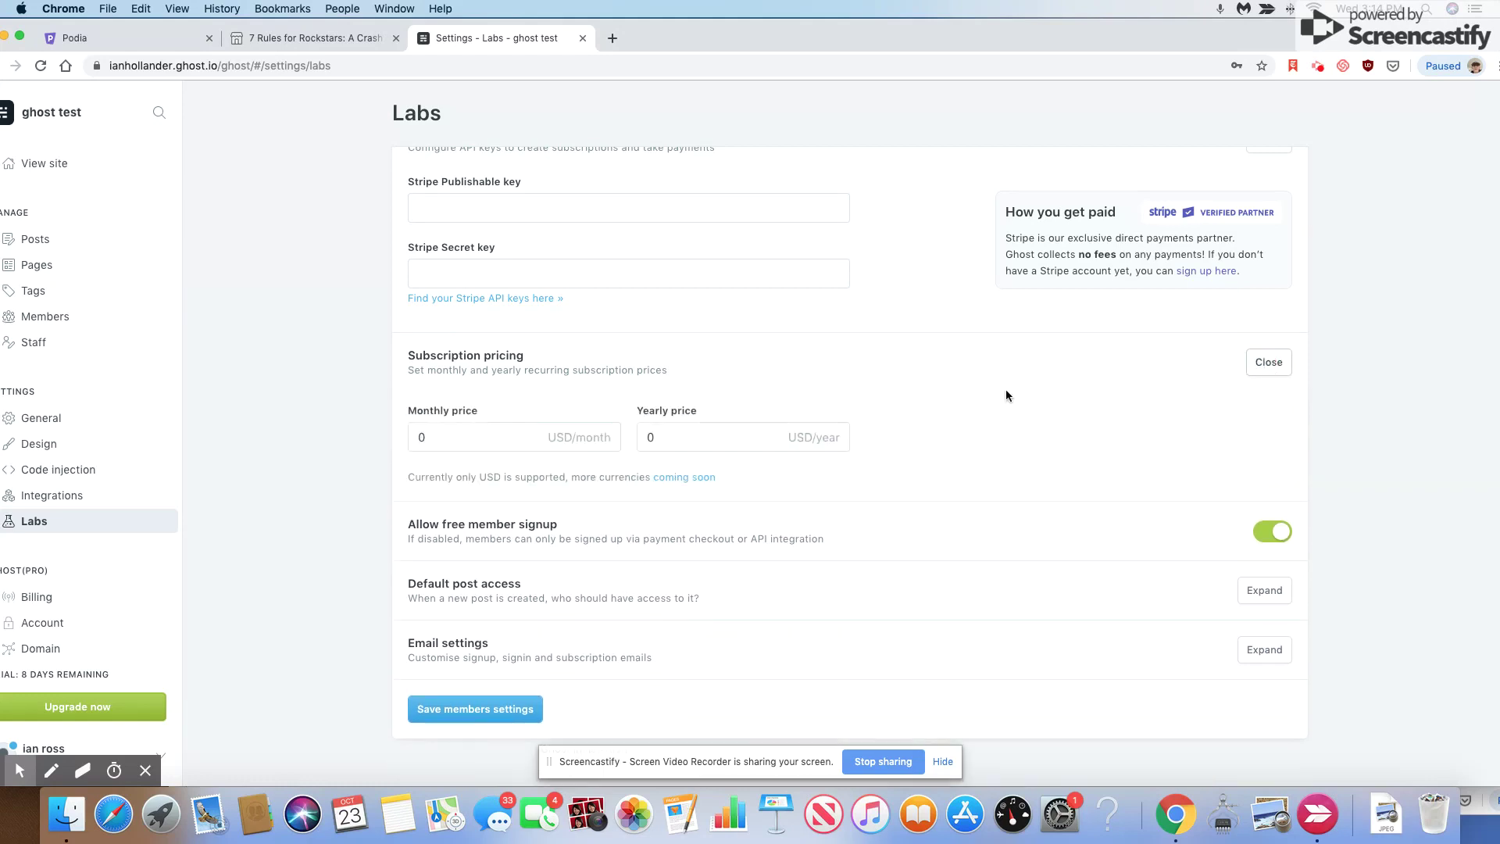
click(486, 438)
key(BackSpace)
text(19)
click(713, 437)
key(BackSpace)
text(120)
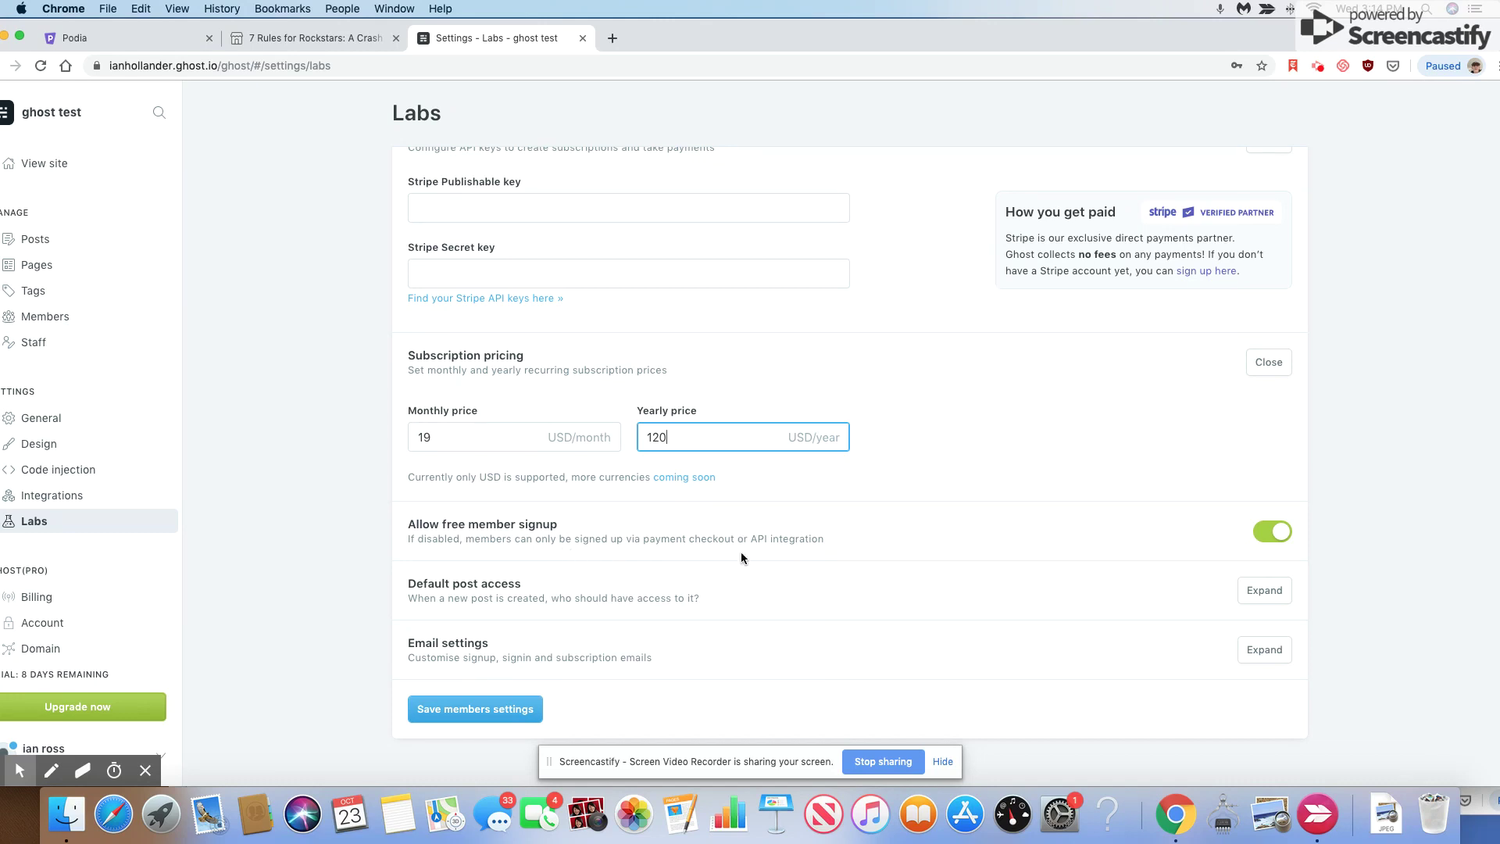
Step: Turn free member signup off and back on
click(1266, 540)
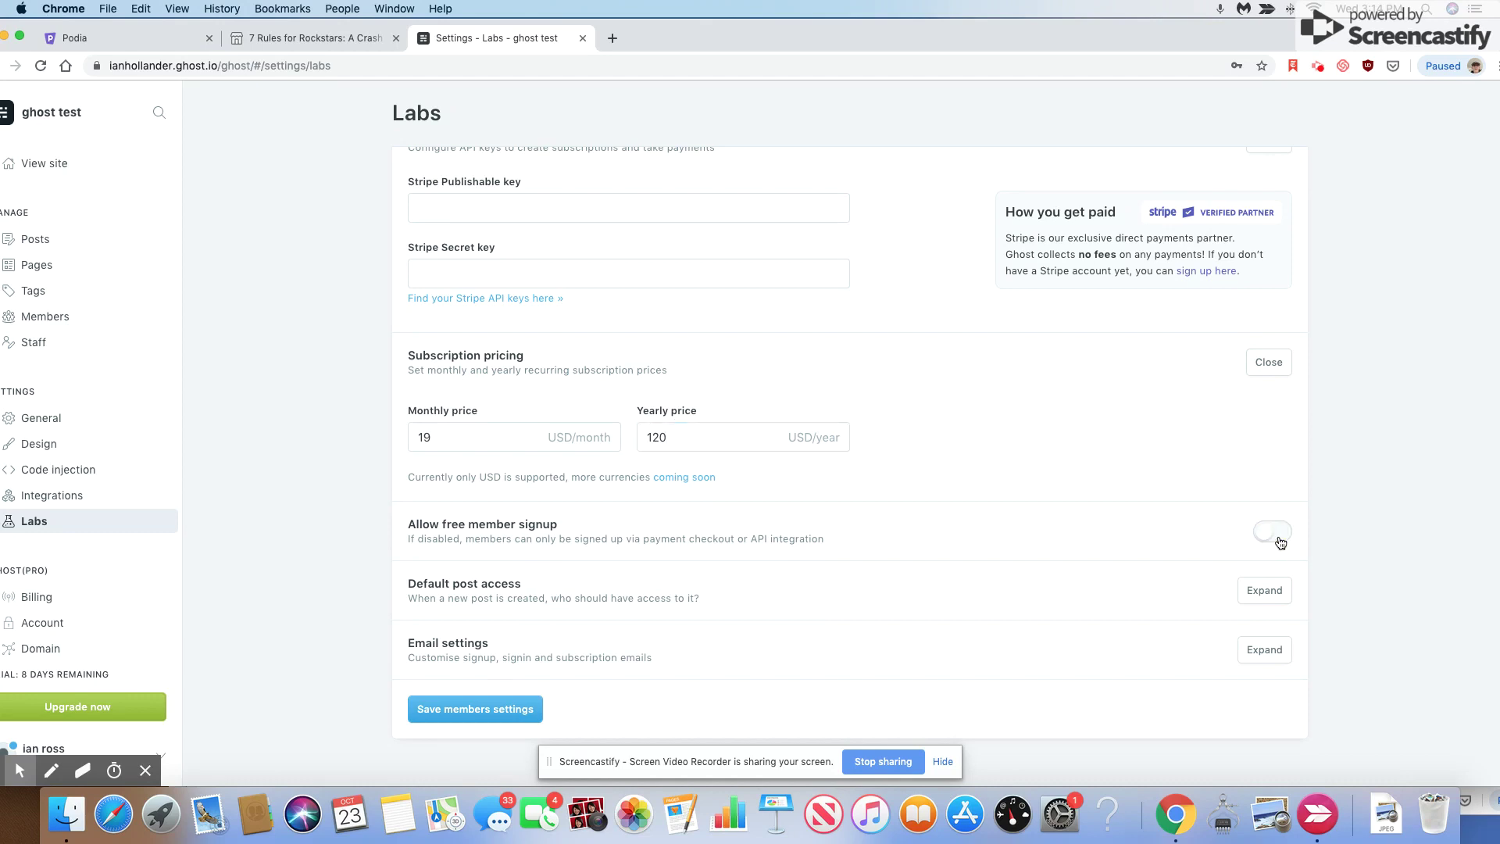
click(1280, 541)
Step: Try the Members only and Paid-members only options for default post access, and return the choice to Public
scroll(1349, 556, down, 3)
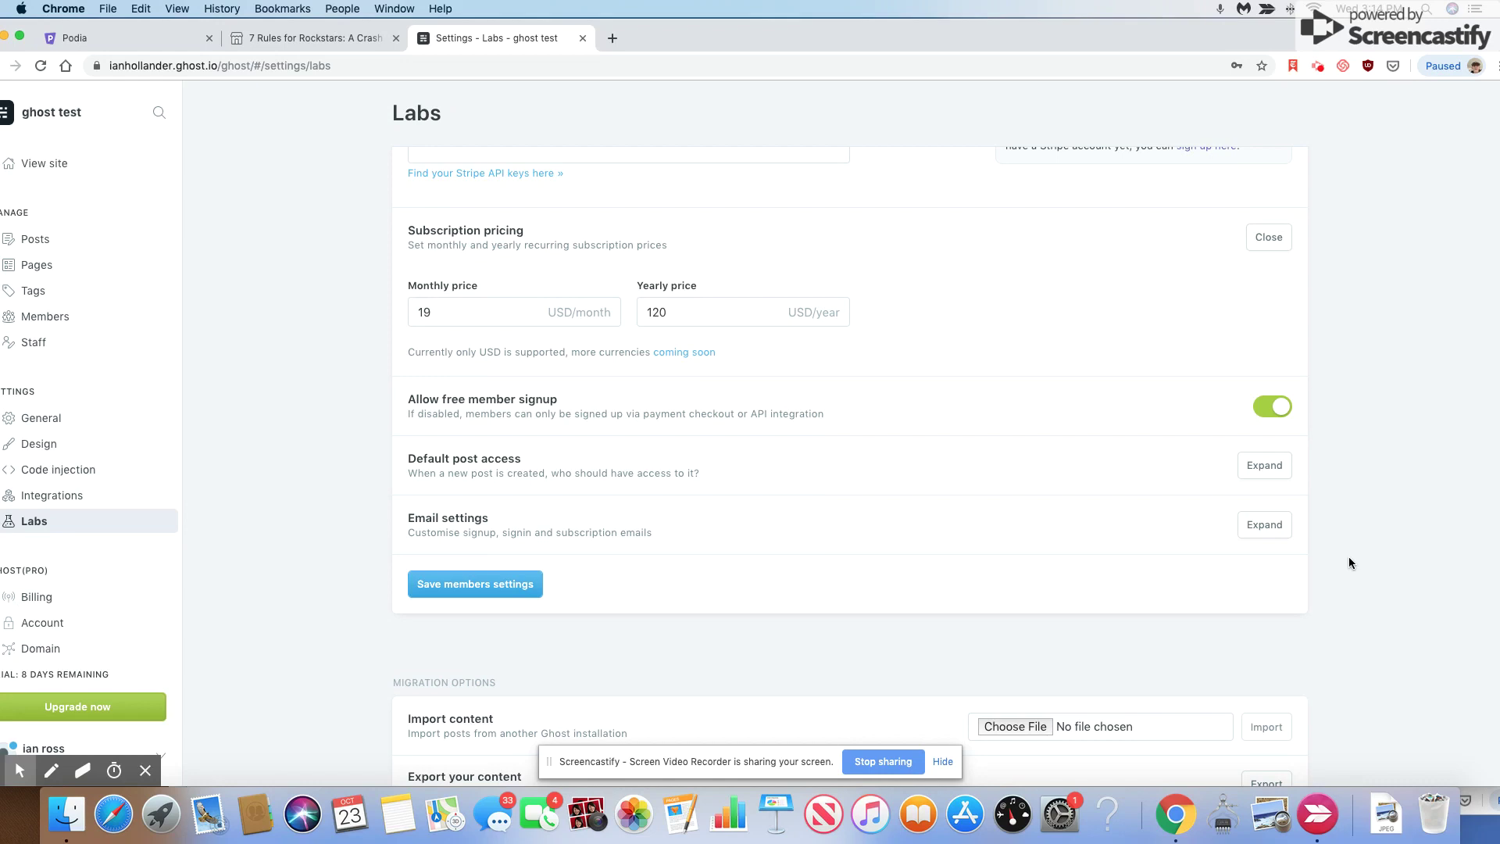
scroll(1348, 557, down, 3)
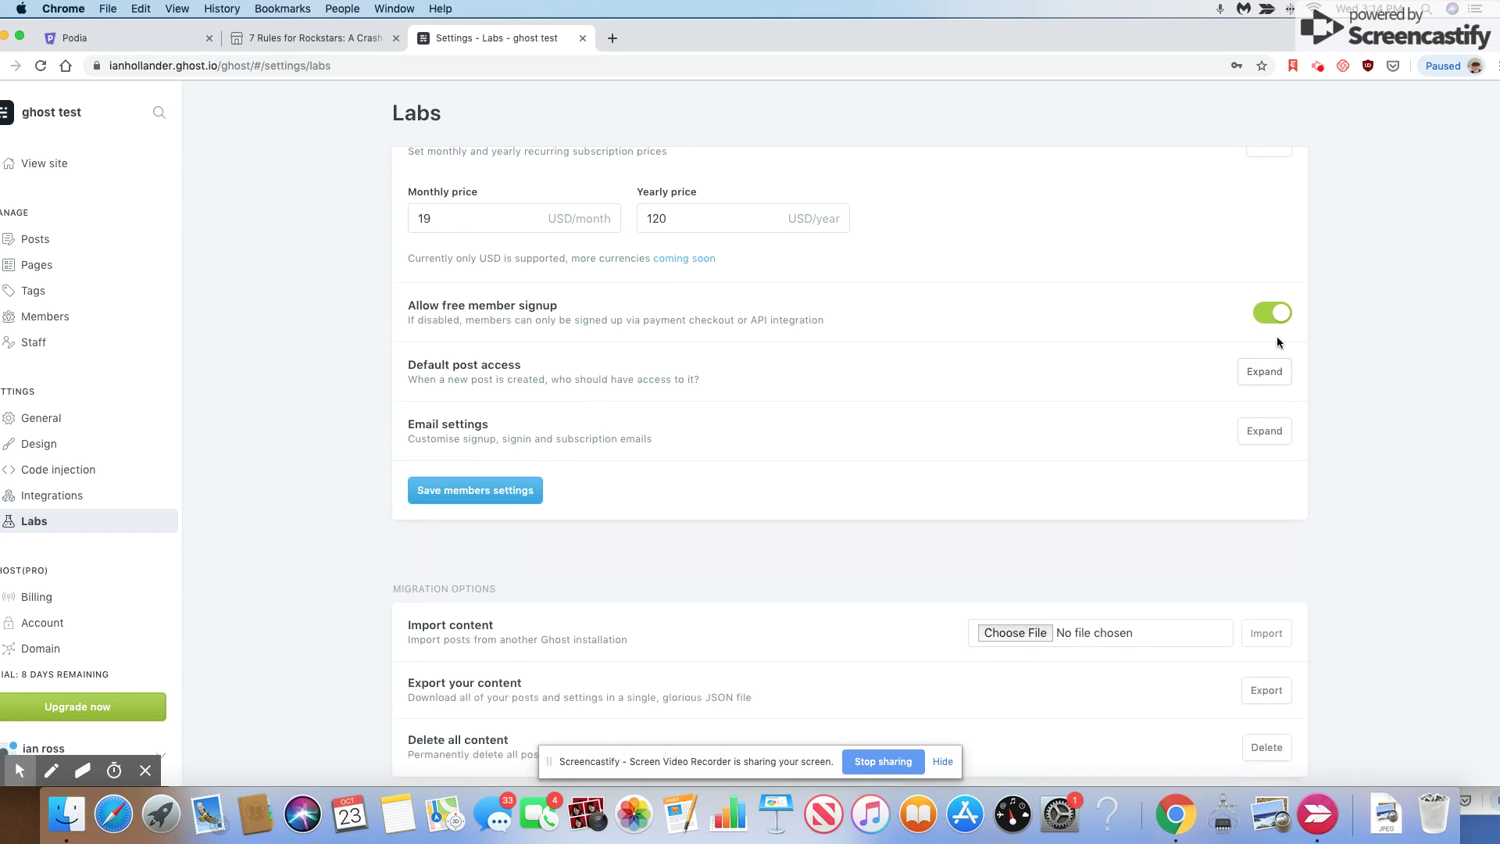
click(1261, 383)
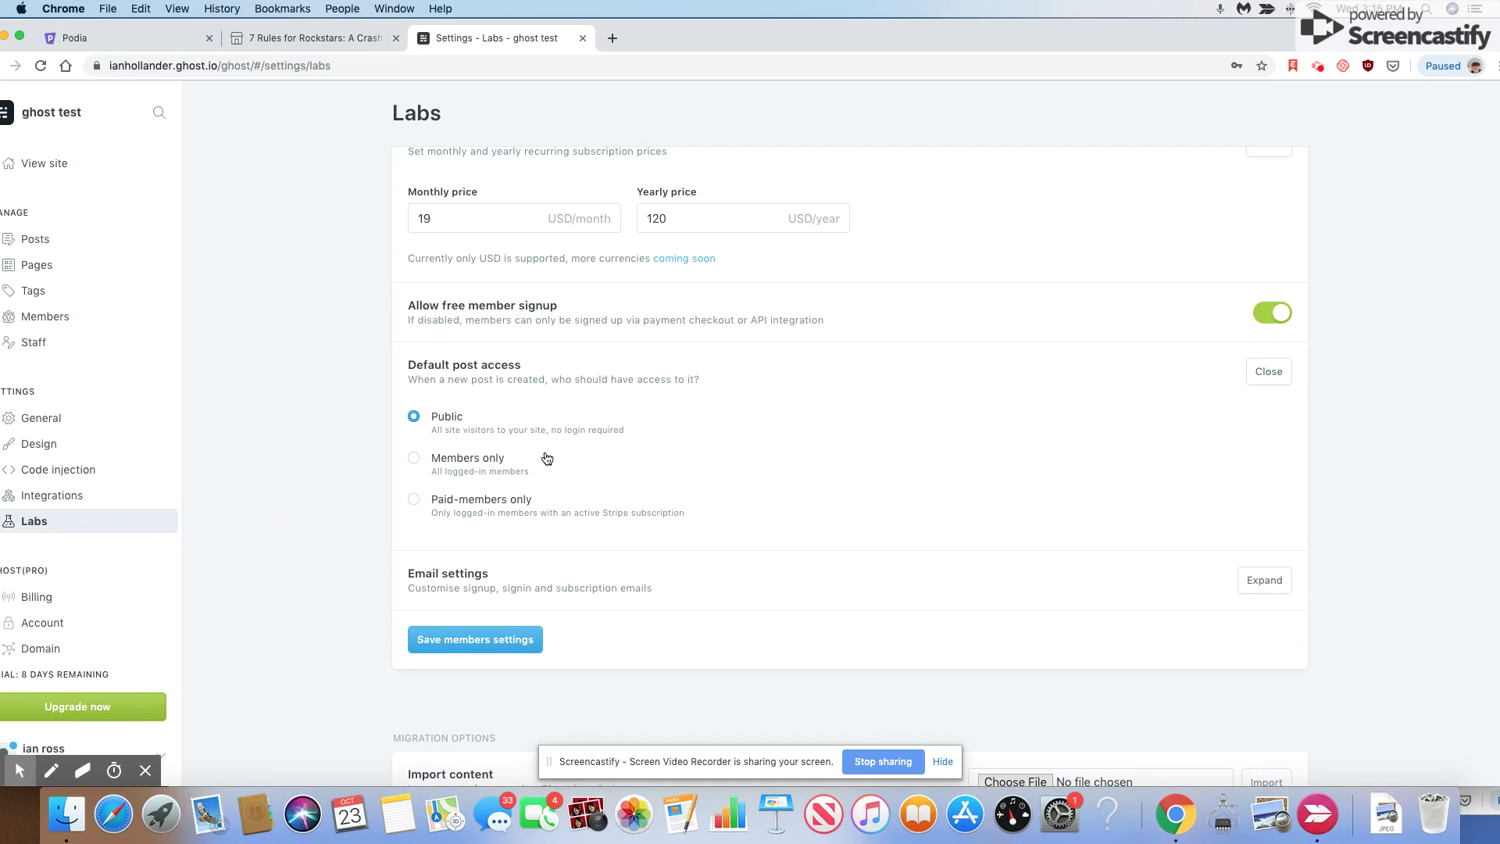
click(411, 459)
click(414, 502)
click(413, 417)
Step: Expand the members email settings to review the From Address, and save the members settings
scroll(1364, 630, down, 5)
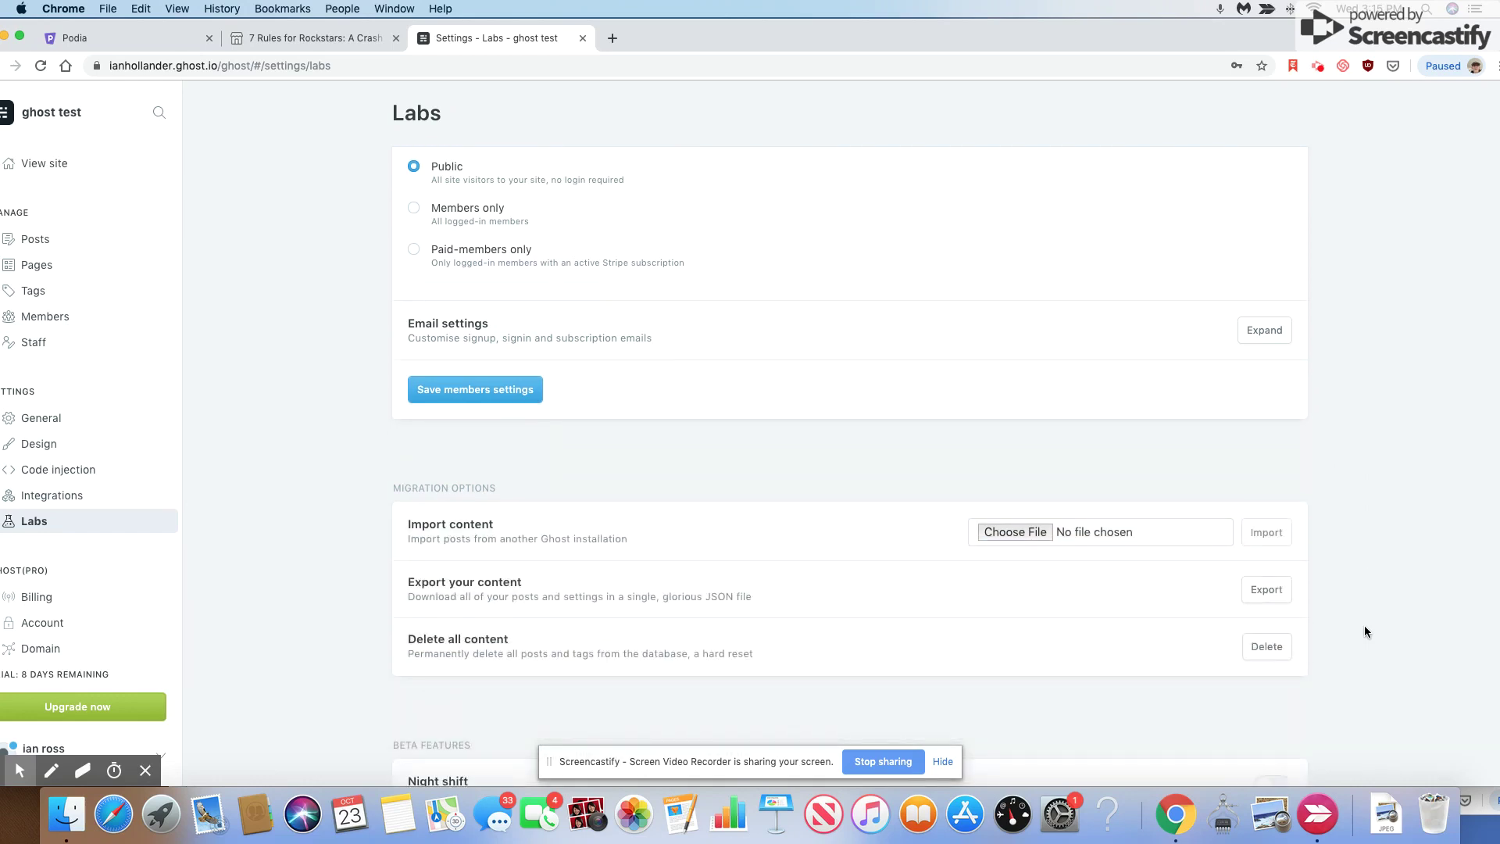
click(1273, 330)
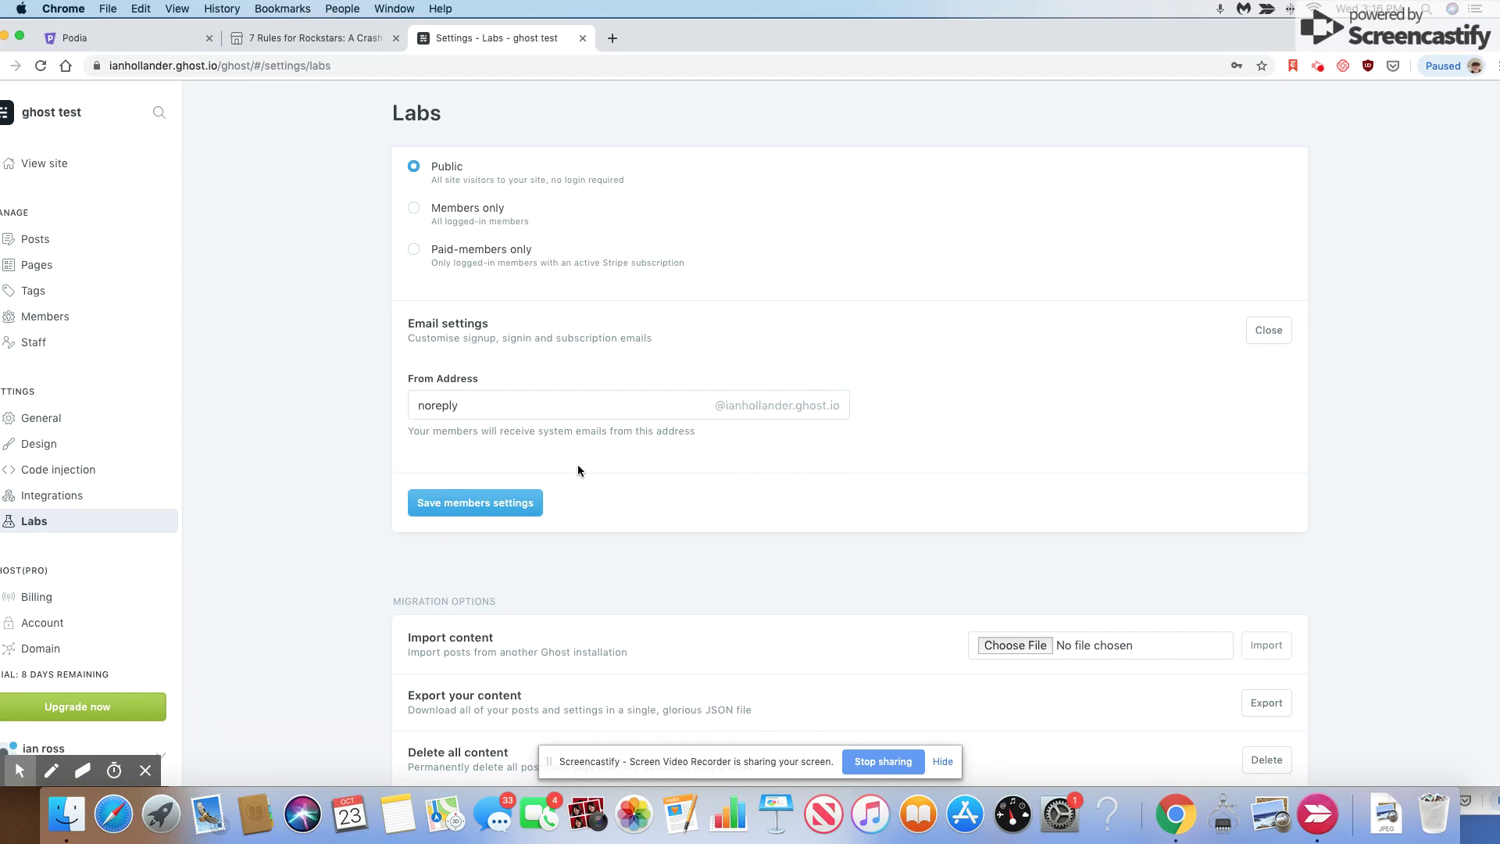
click(506, 509)
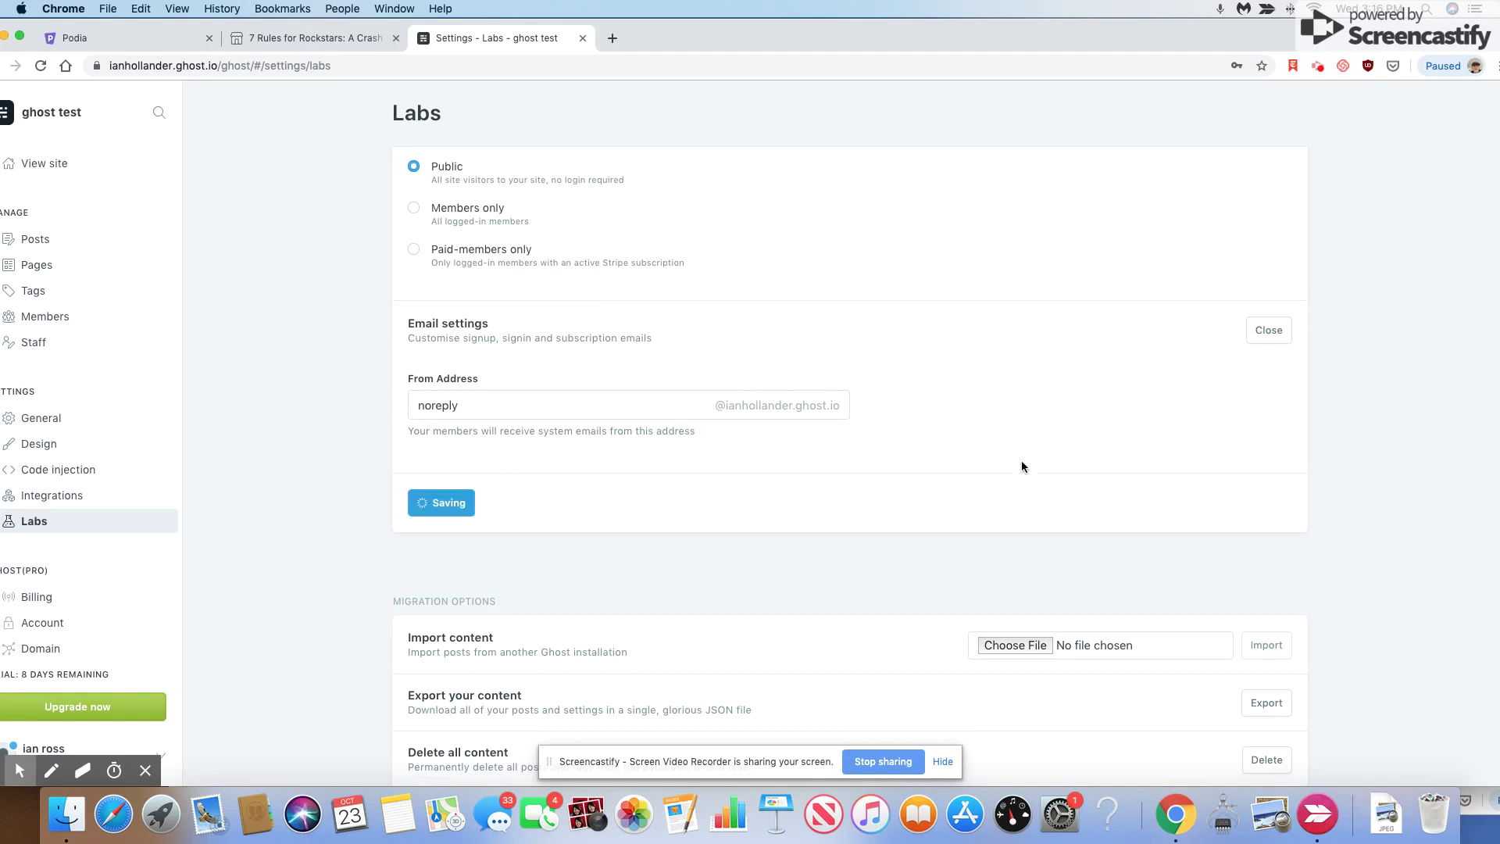
click(1423, 634)
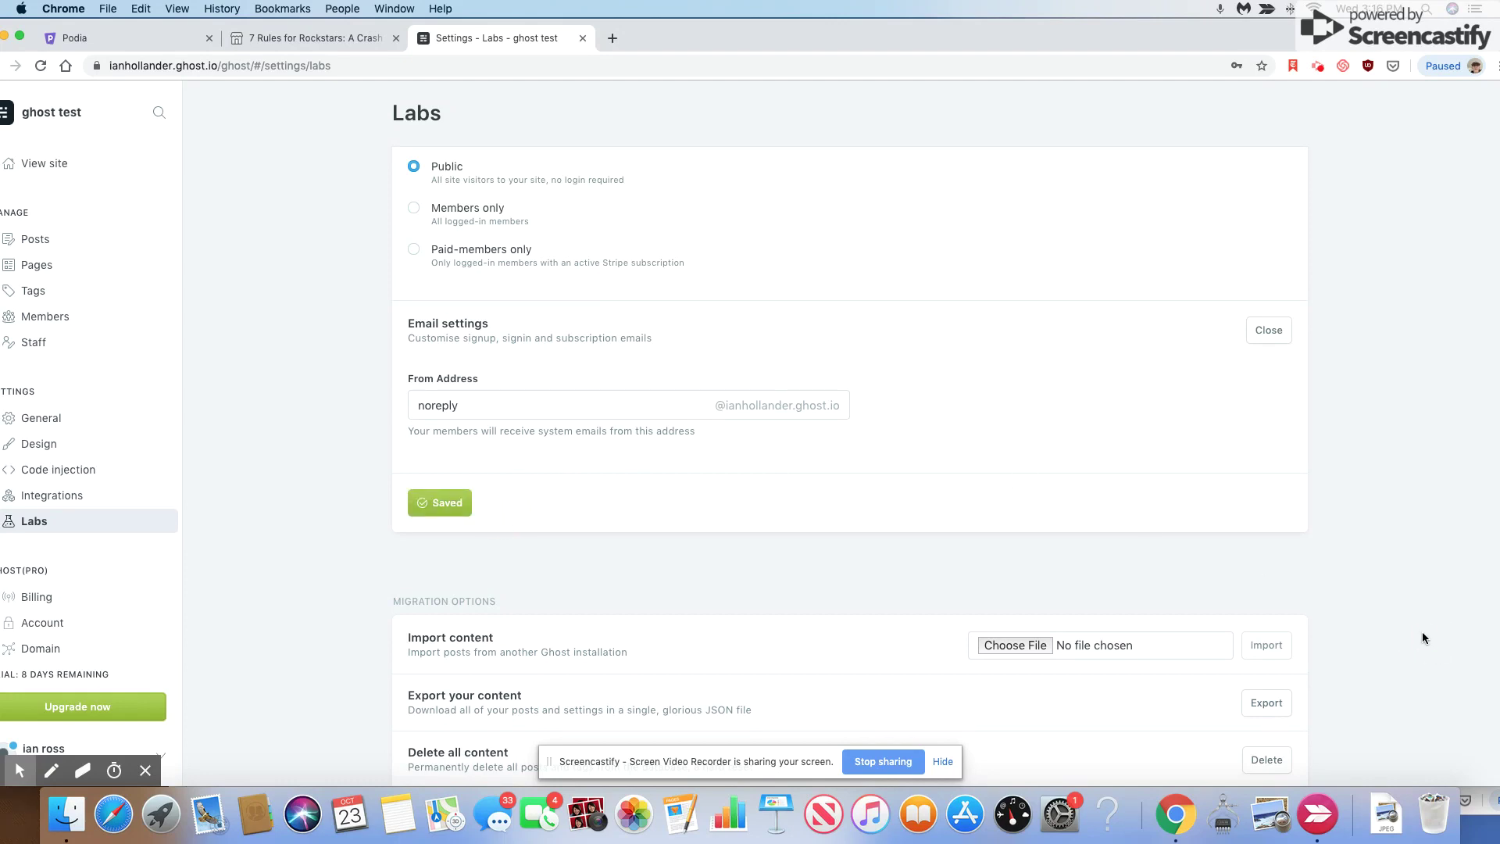
Step: Turn on Night shift under the beta features
scroll(1422, 638, down, 5)
scroll(1421, 633, down, 1)
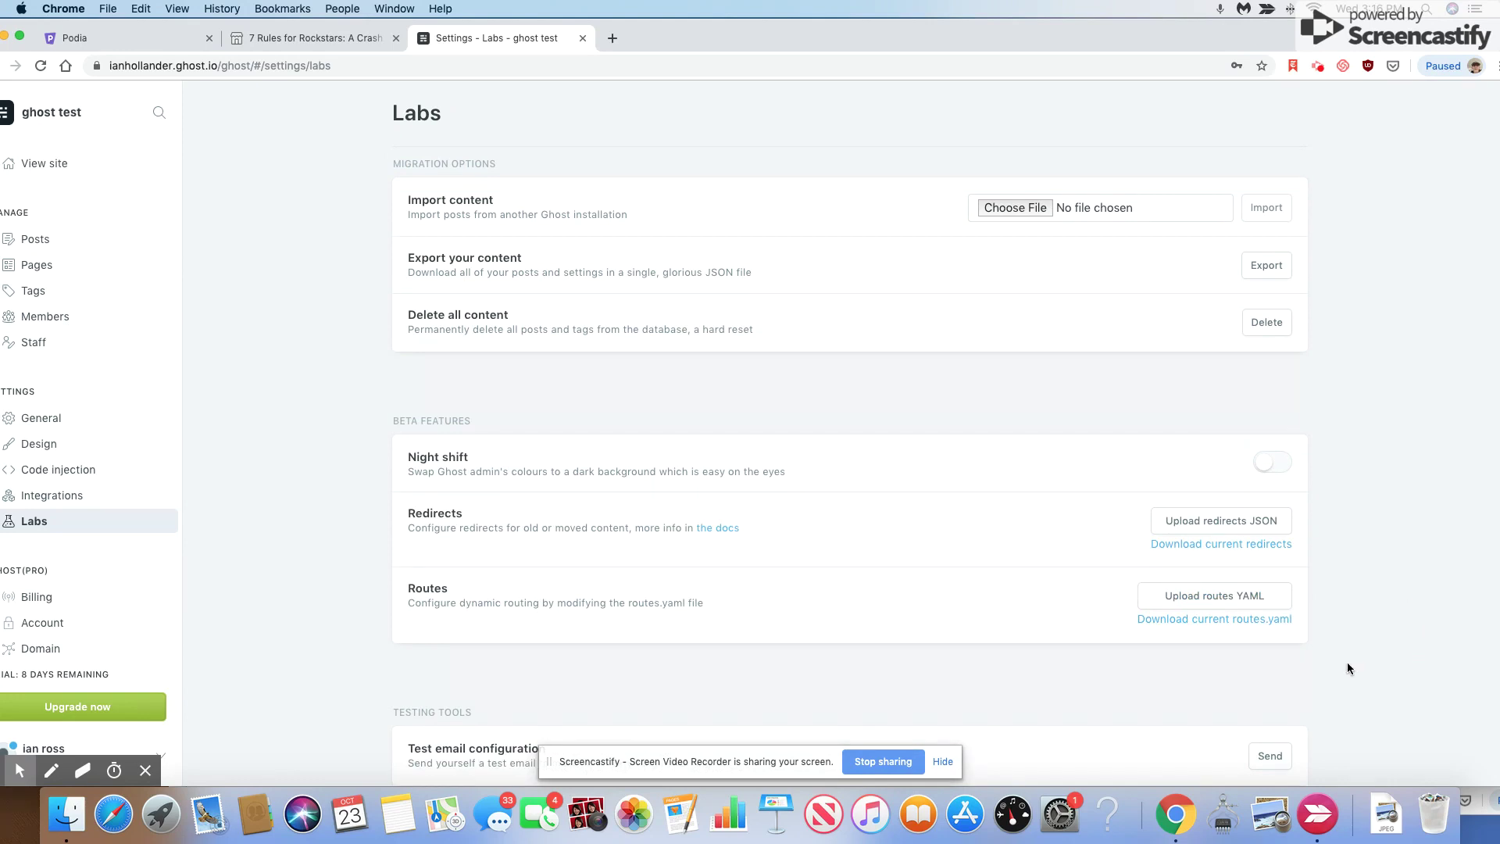
click(1285, 465)
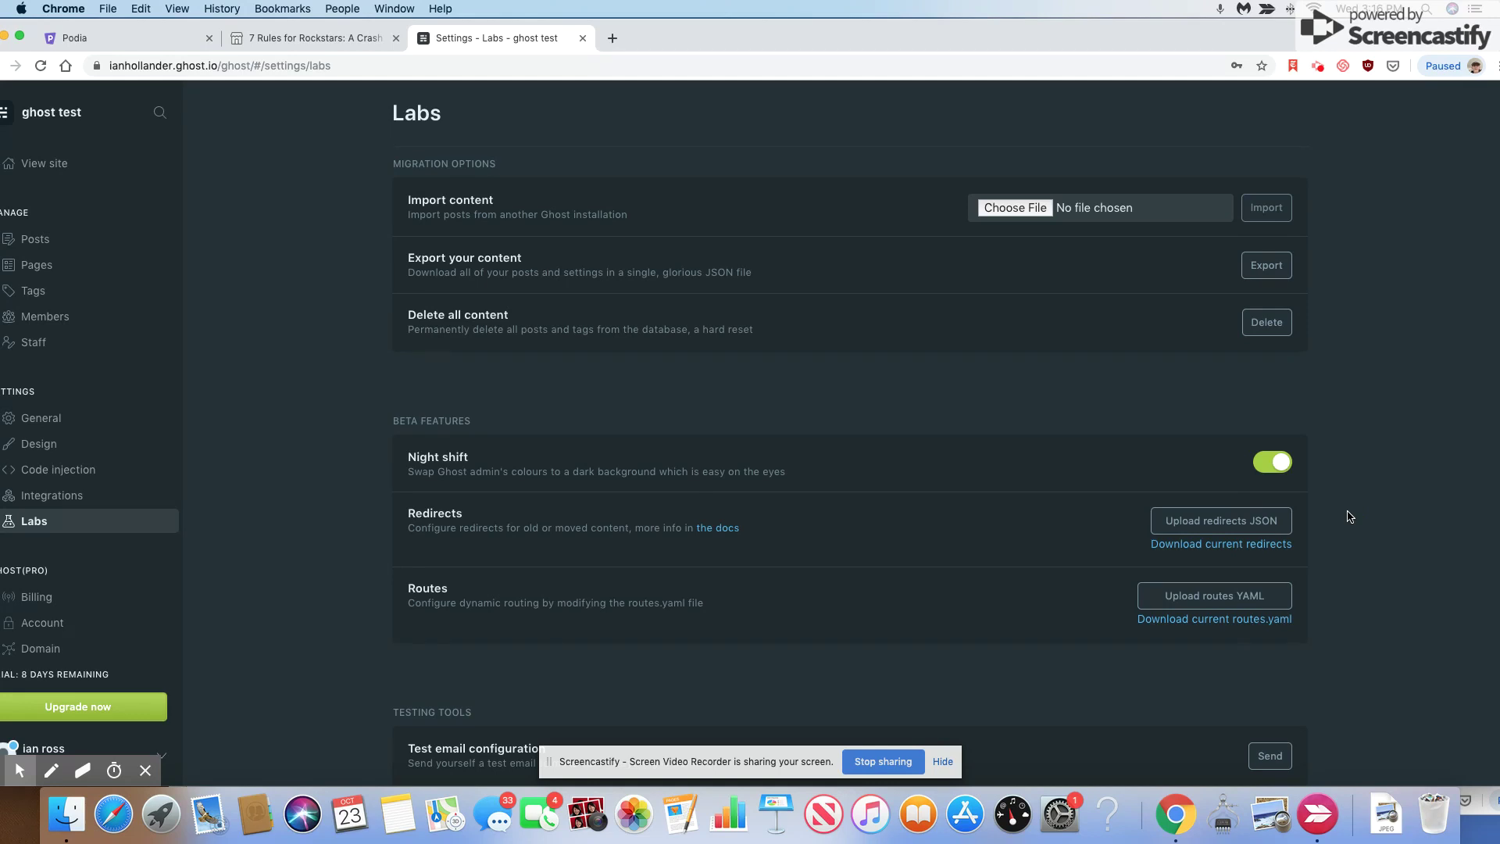
Step: Turn off Night shift under the beta features
scroll(1350, 516, down, 1)
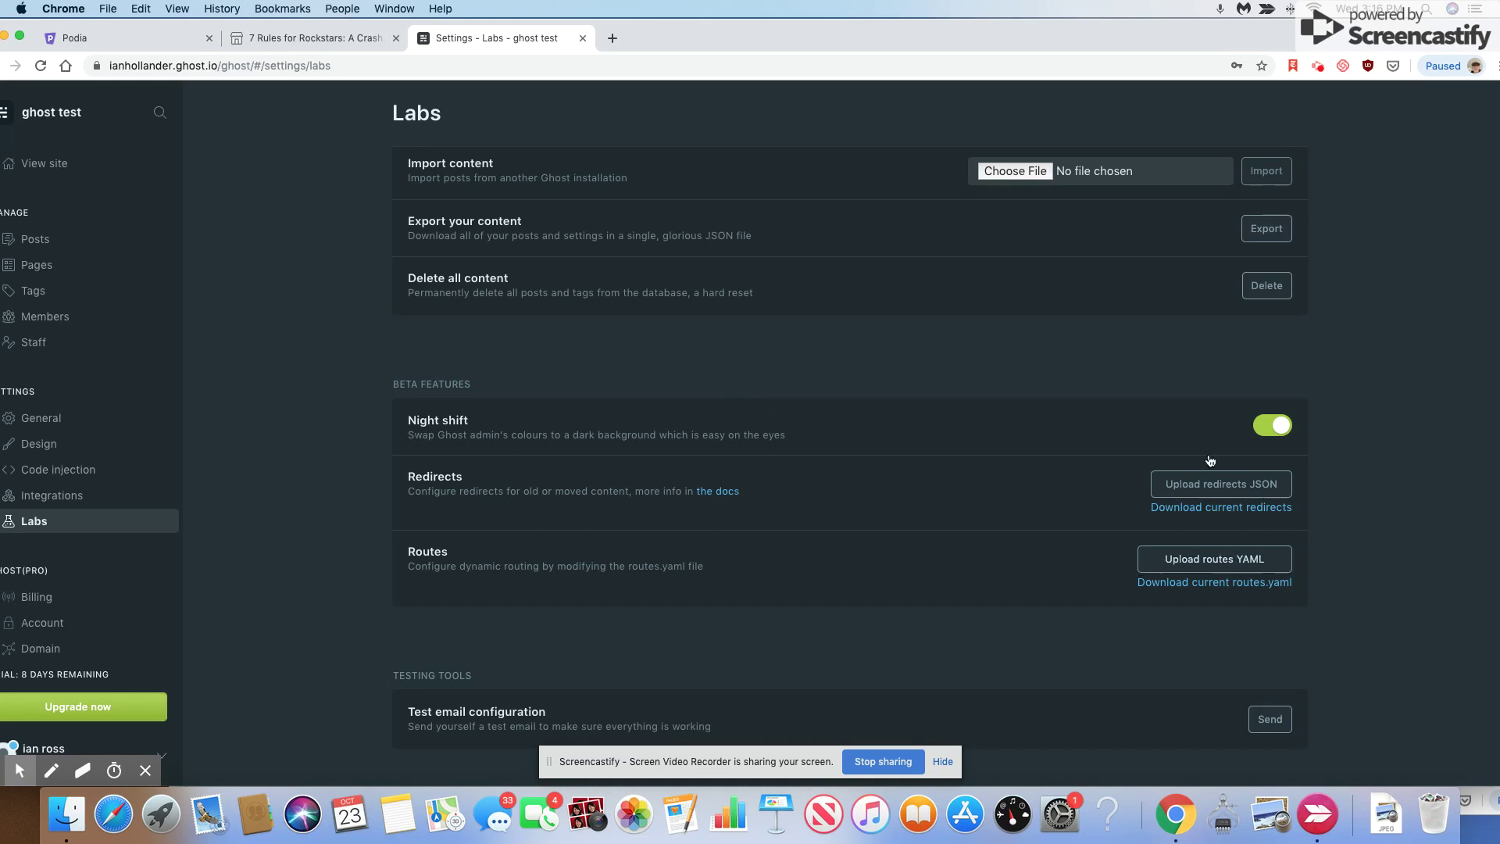
click(1272, 425)
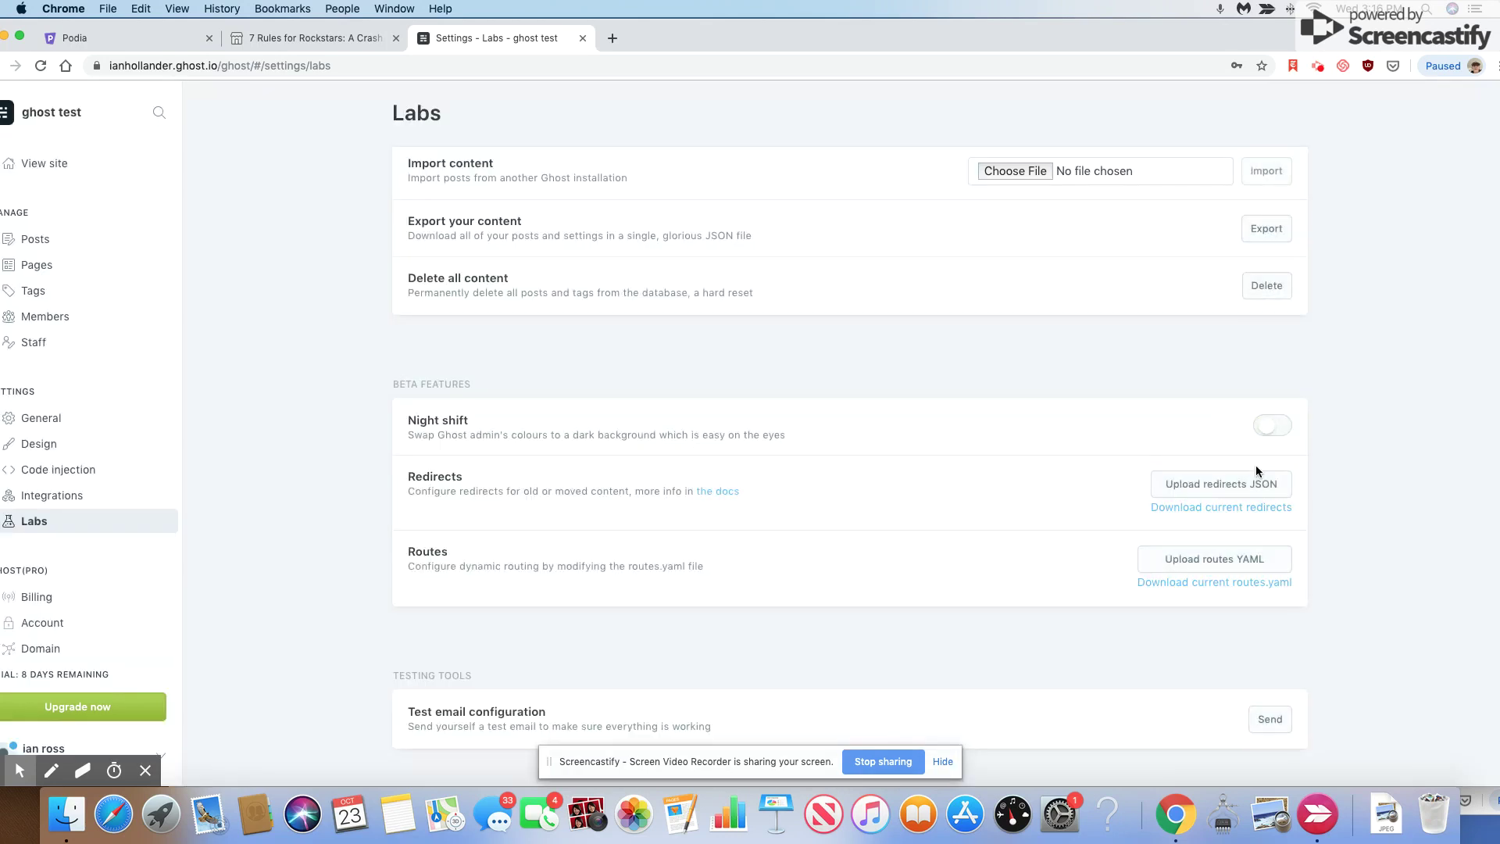
Step: Upload the routes.yaml file from the Lyra-master folder as the site's dynamic routing configuration
click(1254, 570)
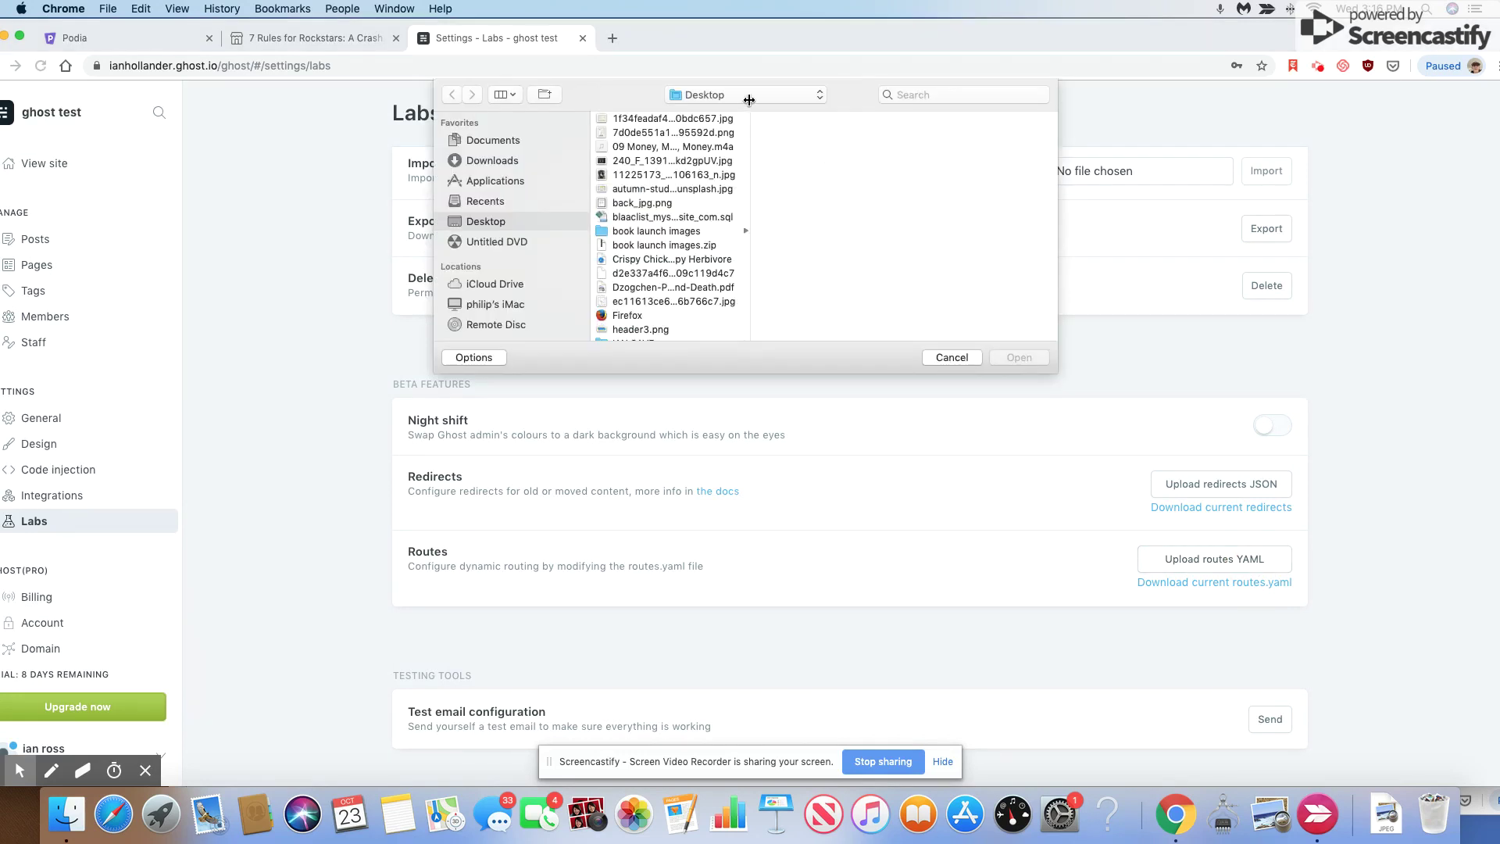
click(762, 97)
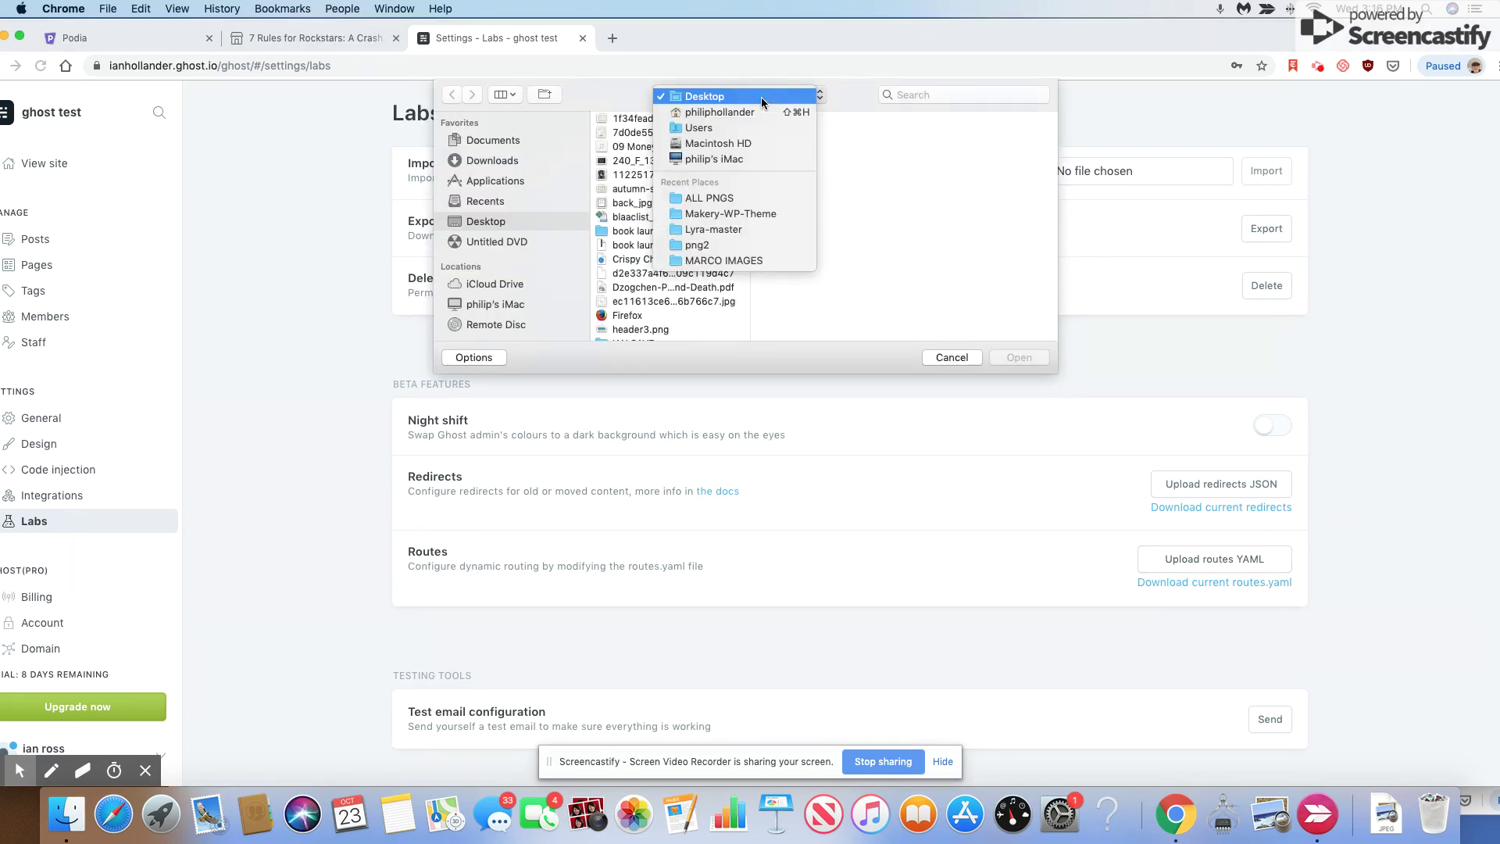
click(763, 229)
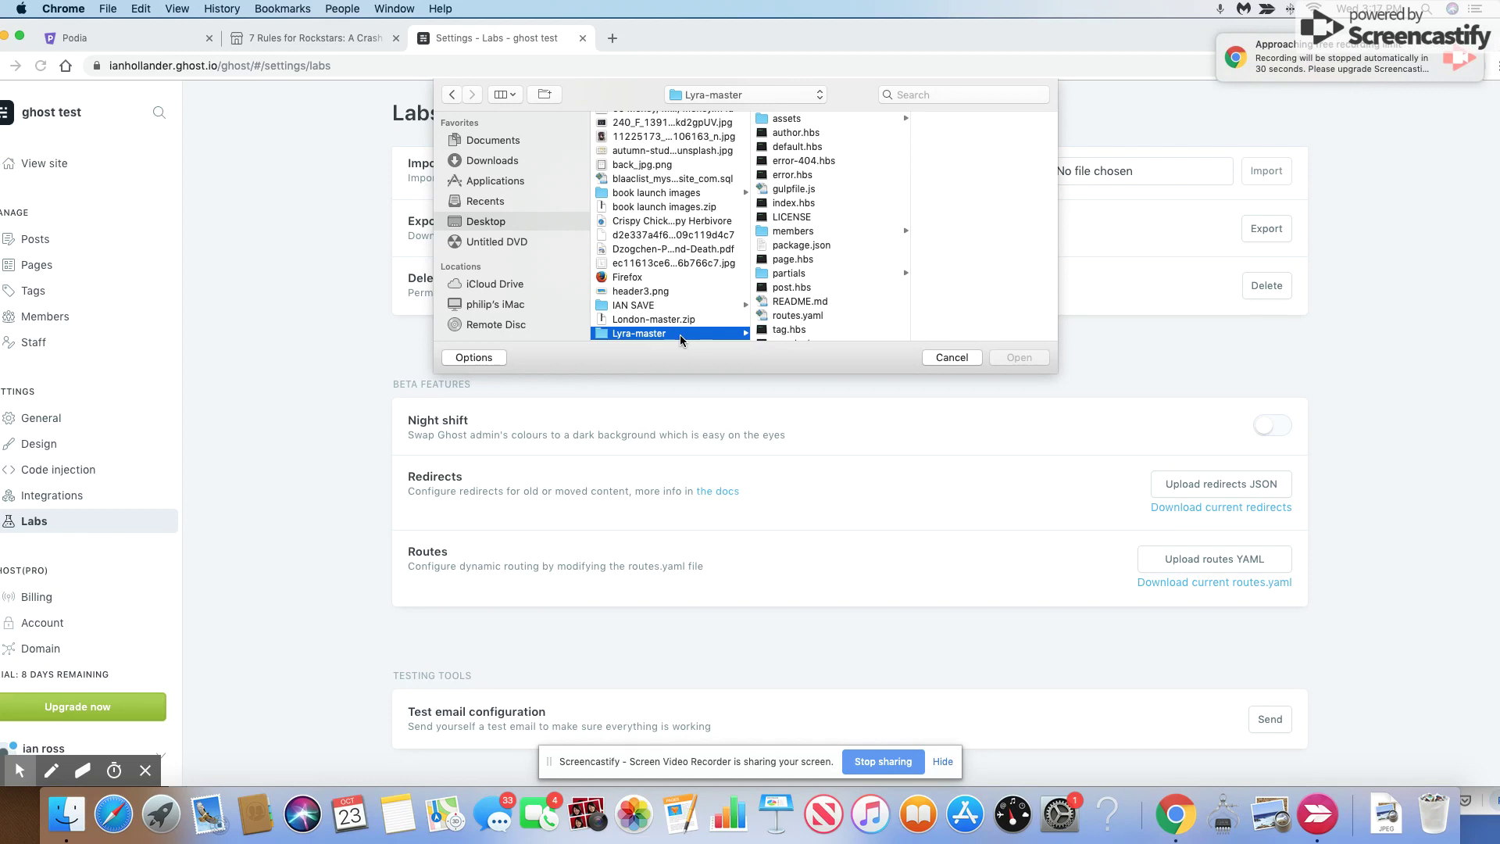
click(799, 317)
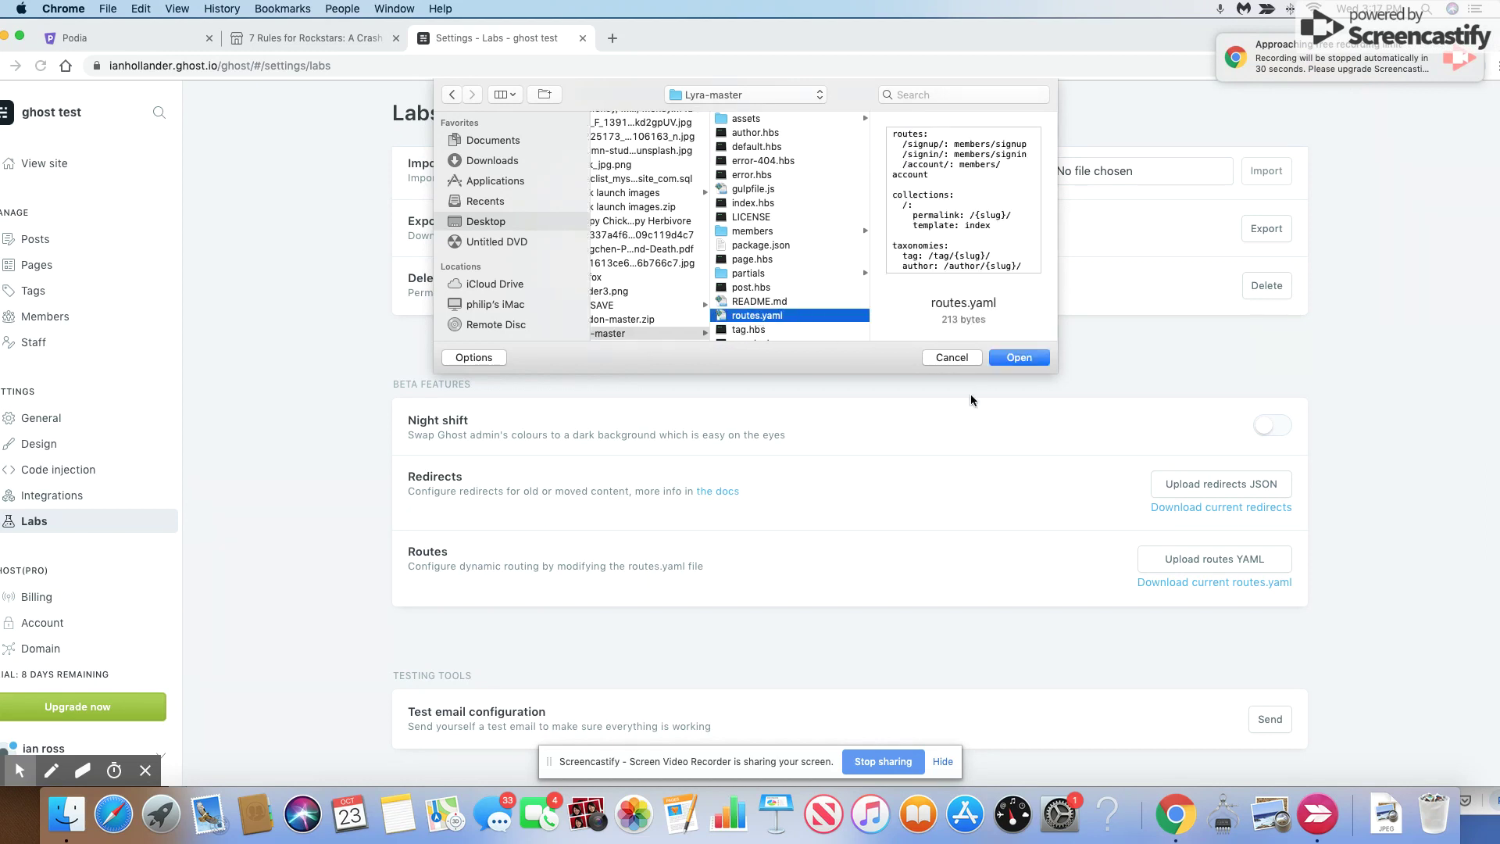
click(1005, 358)
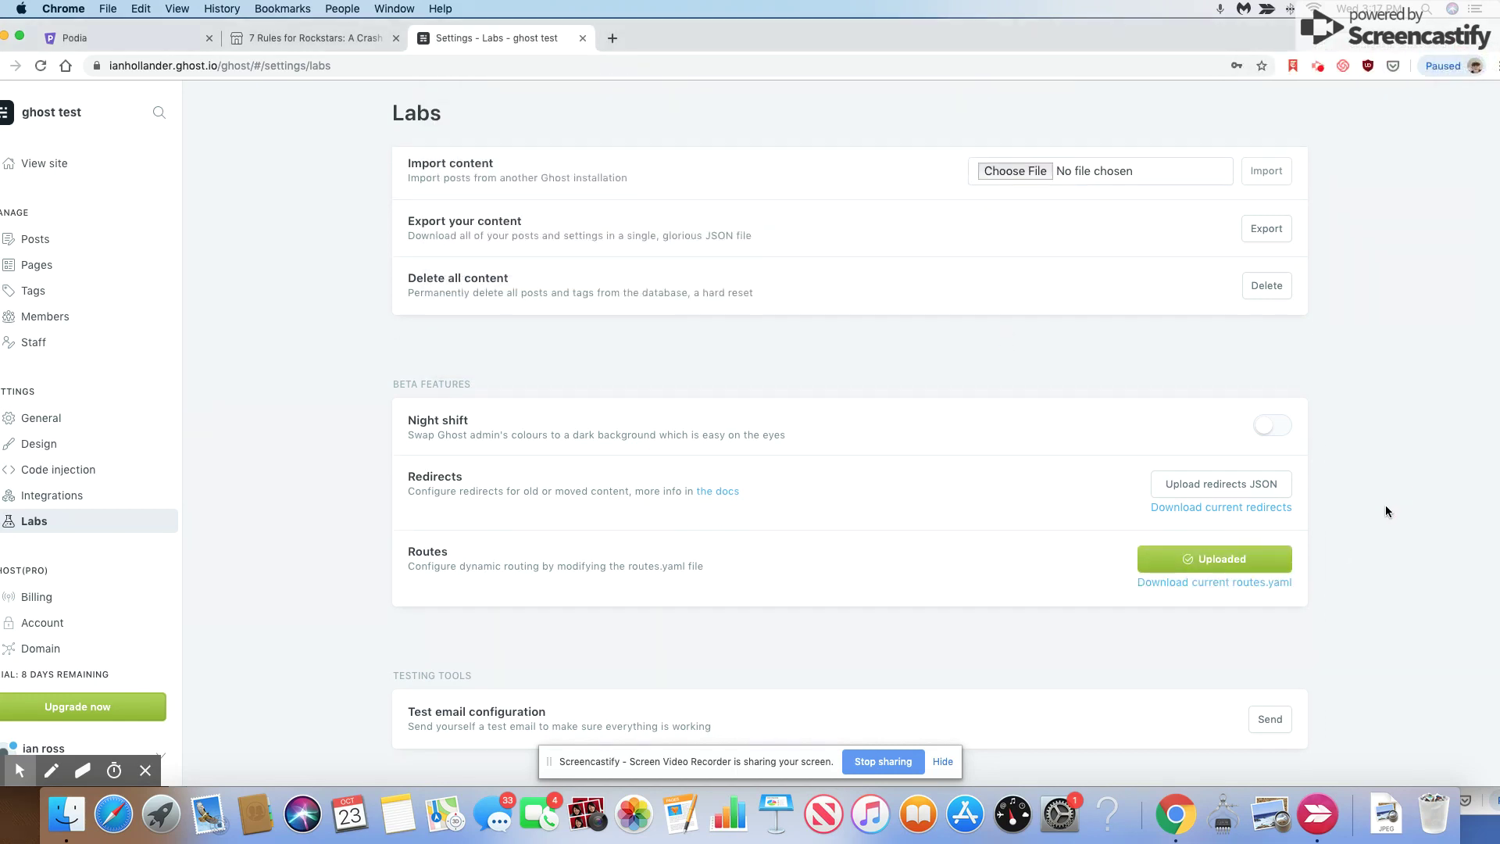
scroll(1385, 505, up, 1)
scroll(1385, 505, up, 10)
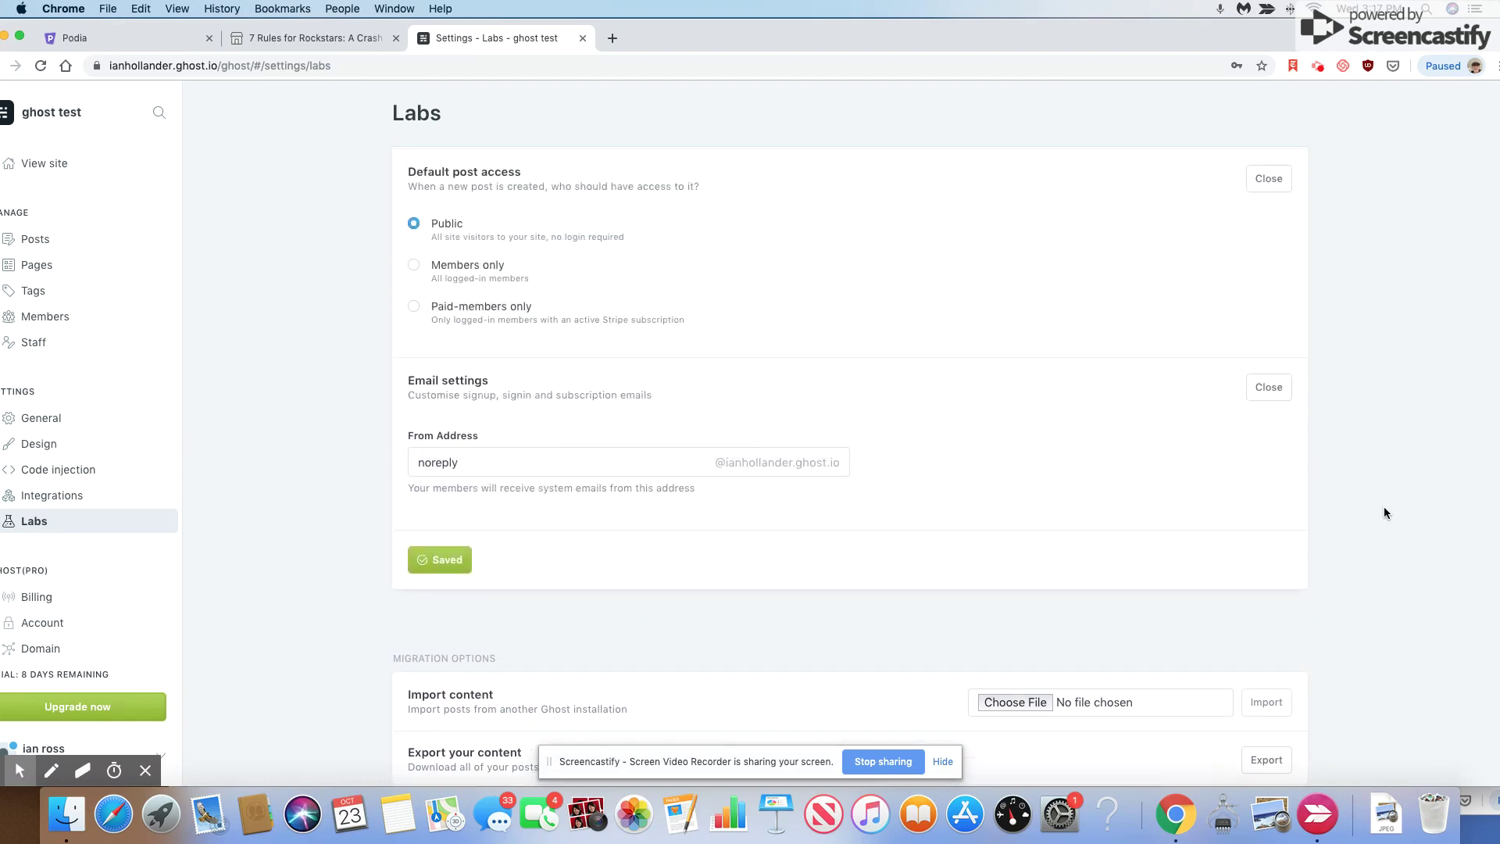
scroll(1384, 508, up, 8)
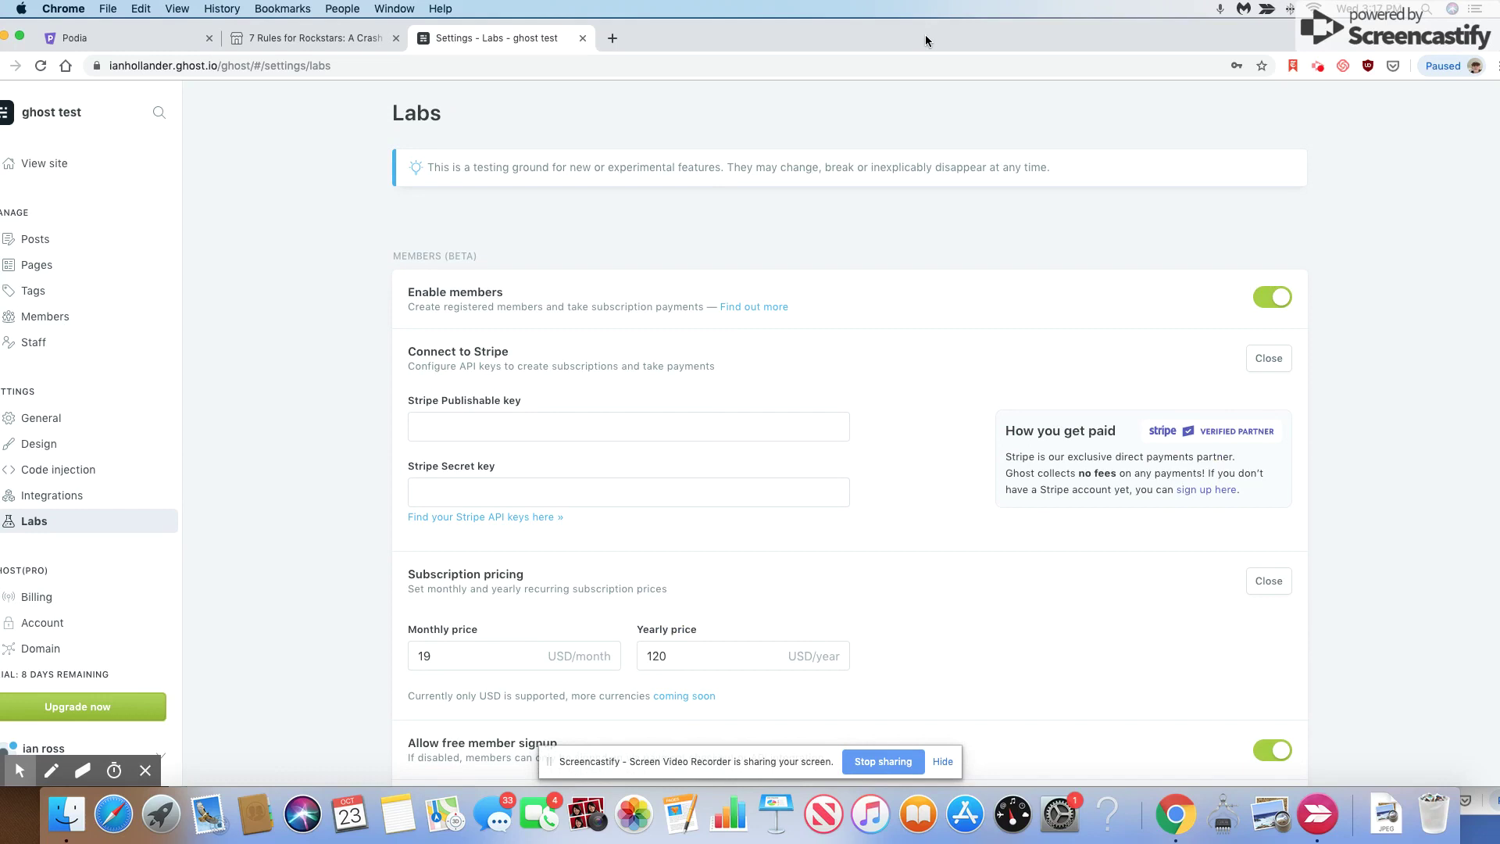
mouse_move(925, 35)
mouse_down()
mouse_move(972, 36)
mouse_move(937, 32)
mouse_up()
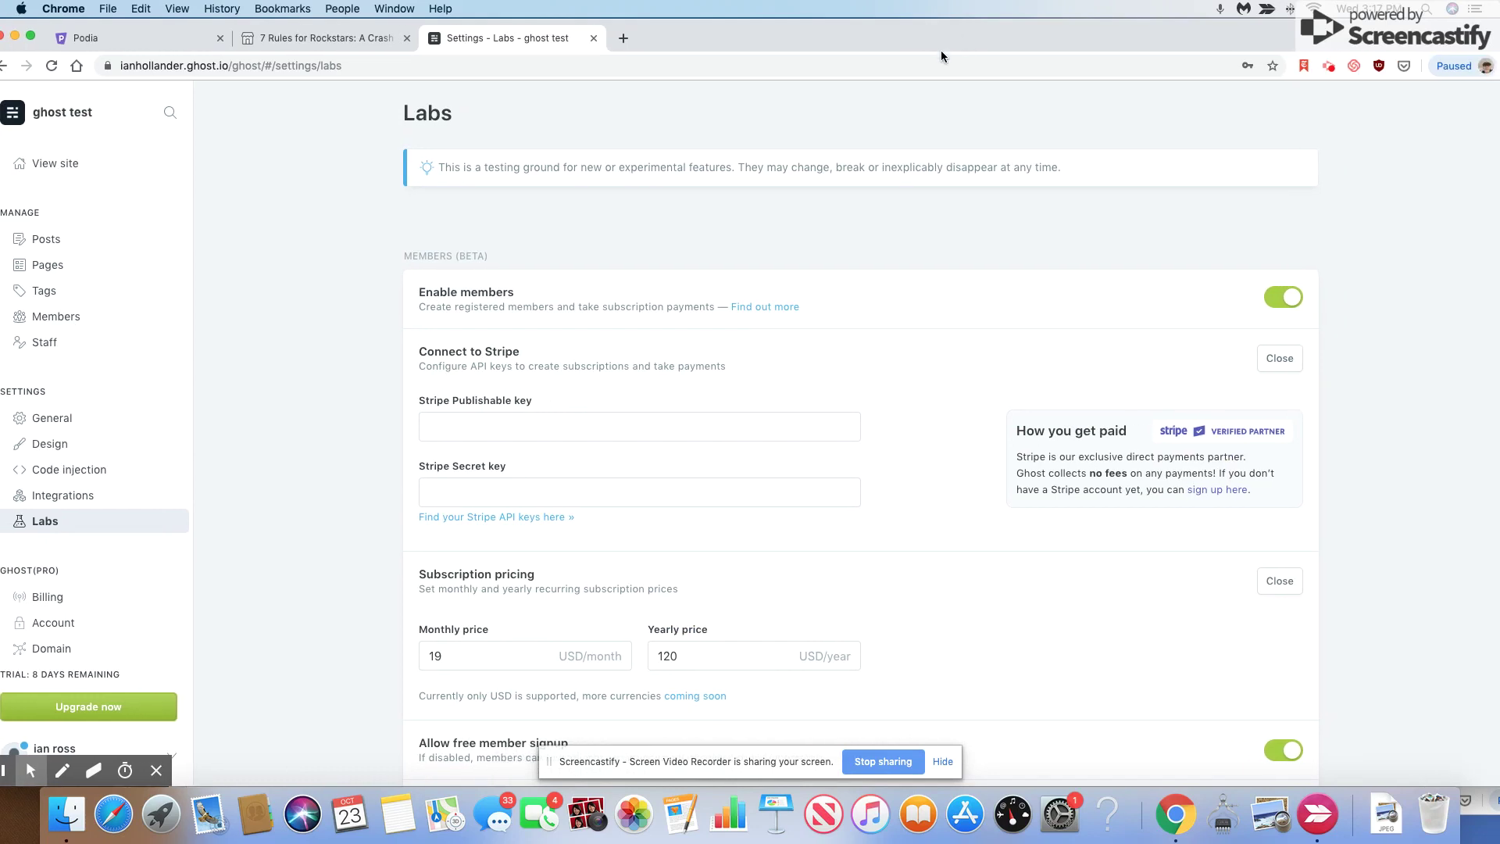